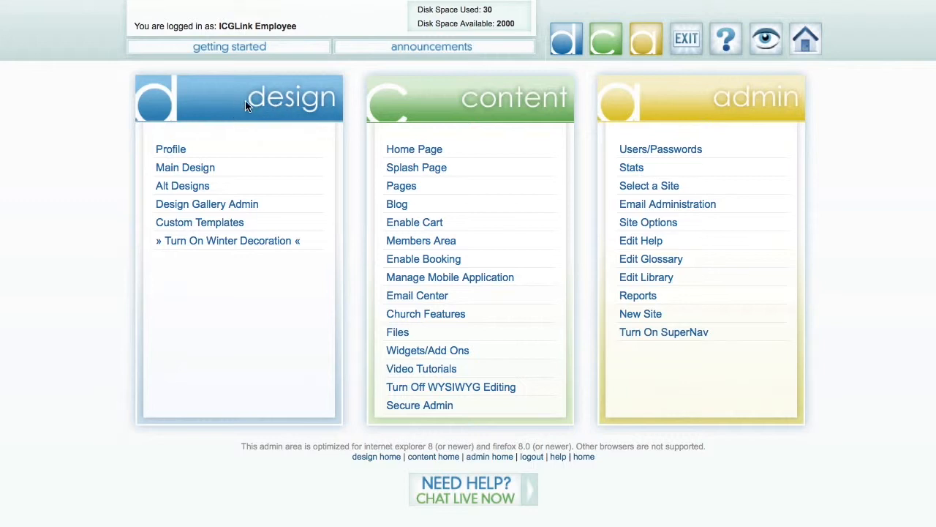
# Open the Style Gallery designs for the site's main design and look through the available styles.
pyautogui.click(198, 168)
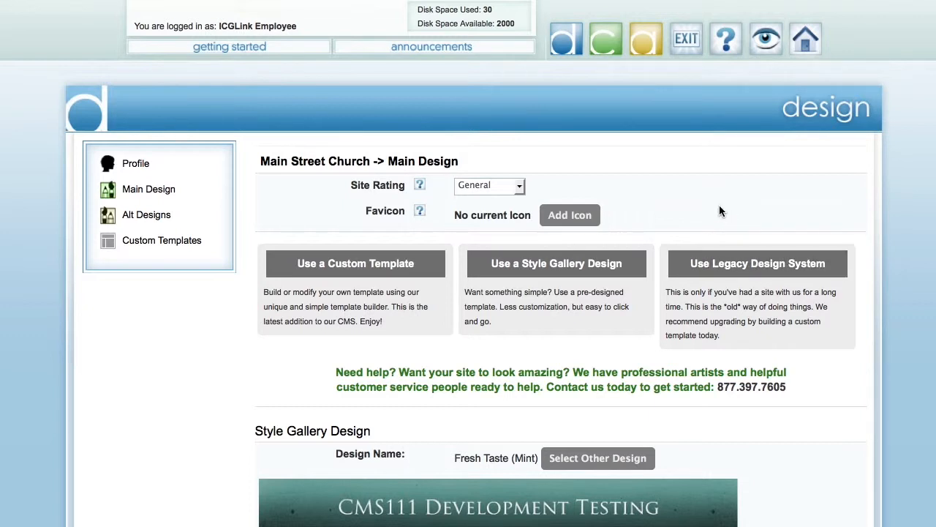
pyautogui.click(580, 269)
pyautogui.scroll(-5, 579, 269)
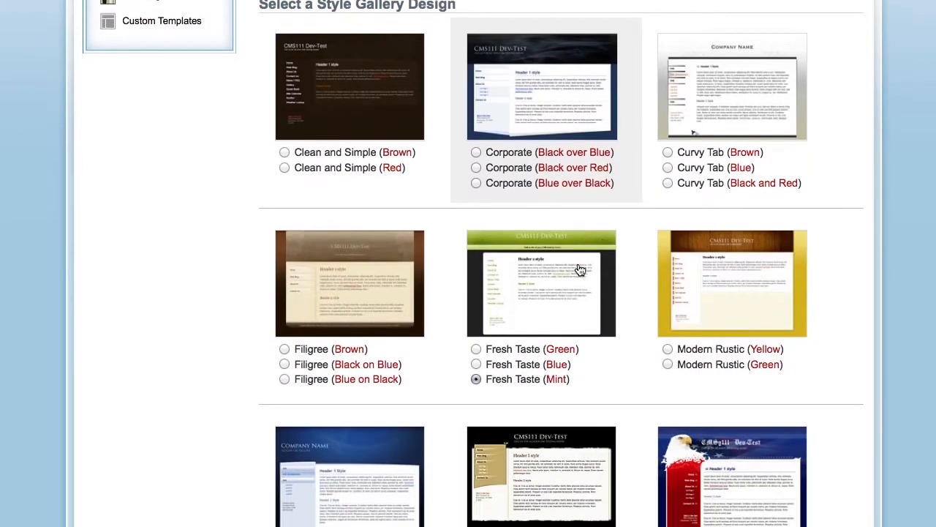
pyautogui.scroll(-10, 579, 270)
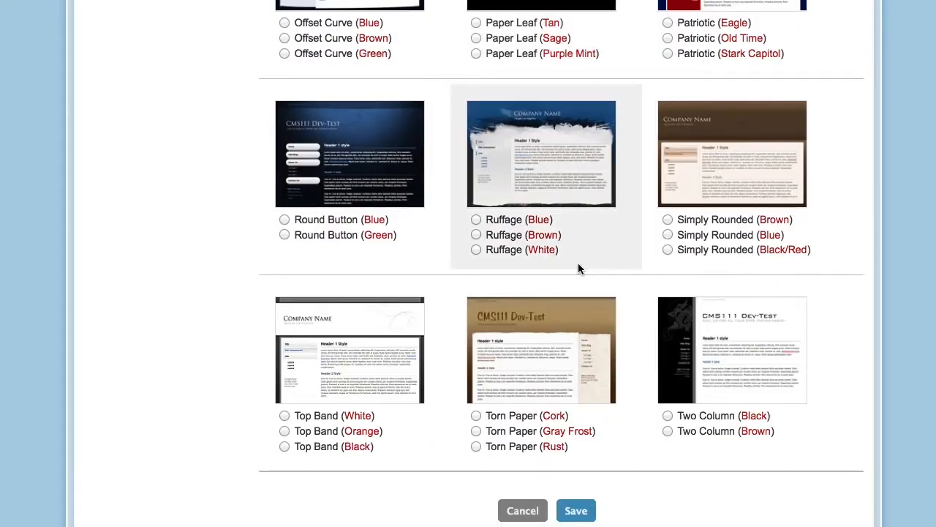
pyautogui.scroll(5, 579, 269)
pyautogui.scroll(4, 578, 269)
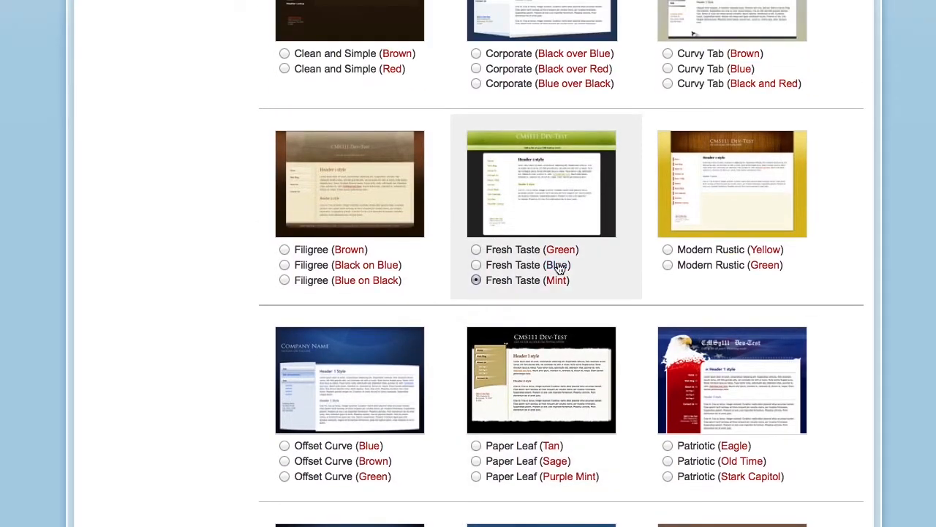
# View the enlarged preview of the Fresh Taste (Blue) design and close it.
pyautogui.click(559, 267)
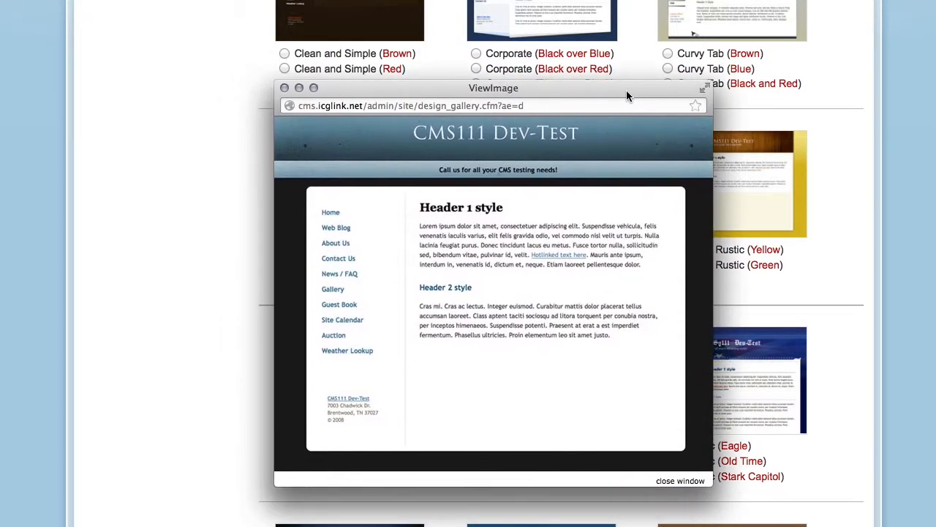
pyautogui.moveTo(626, 91); pyautogui.dragTo(471, 89)
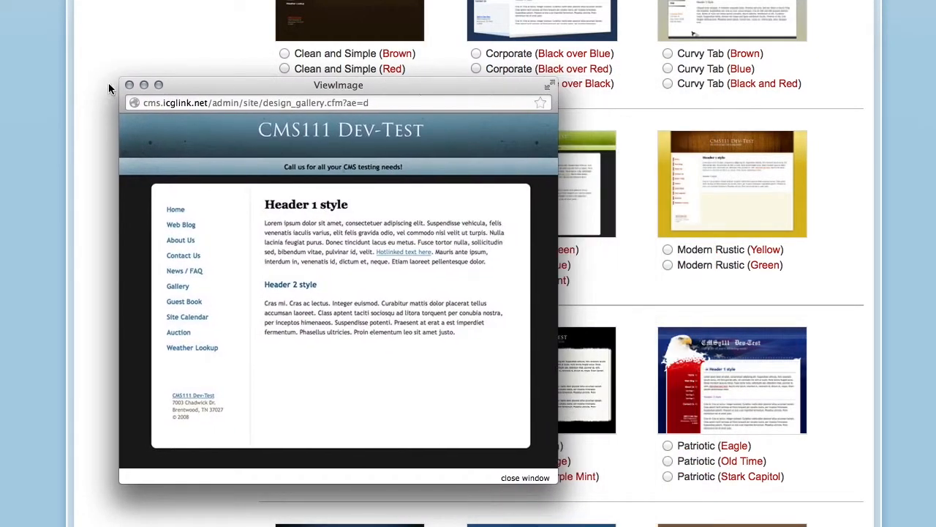
pyautogui.click(130, 85)
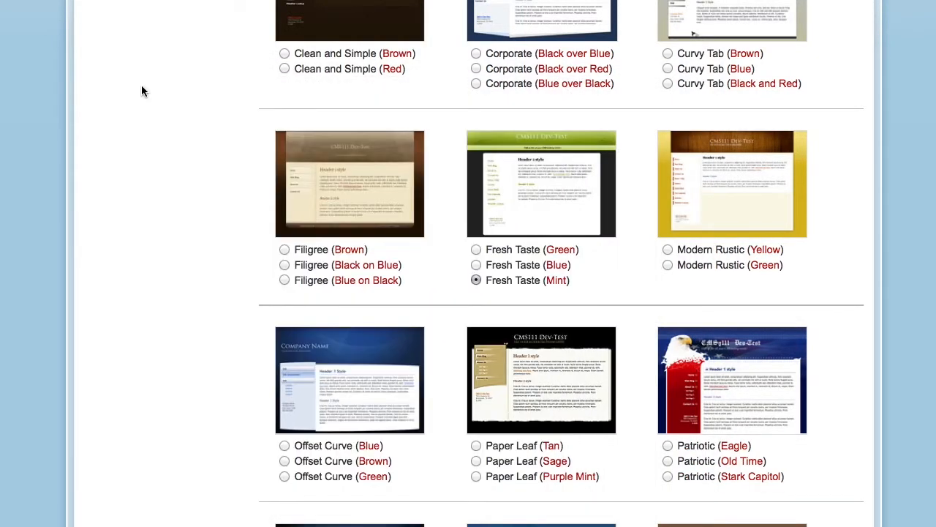
# Choose Fresh Taste (Blue) as the main style gallery design and save it.
pyautogui.click(476, 265)
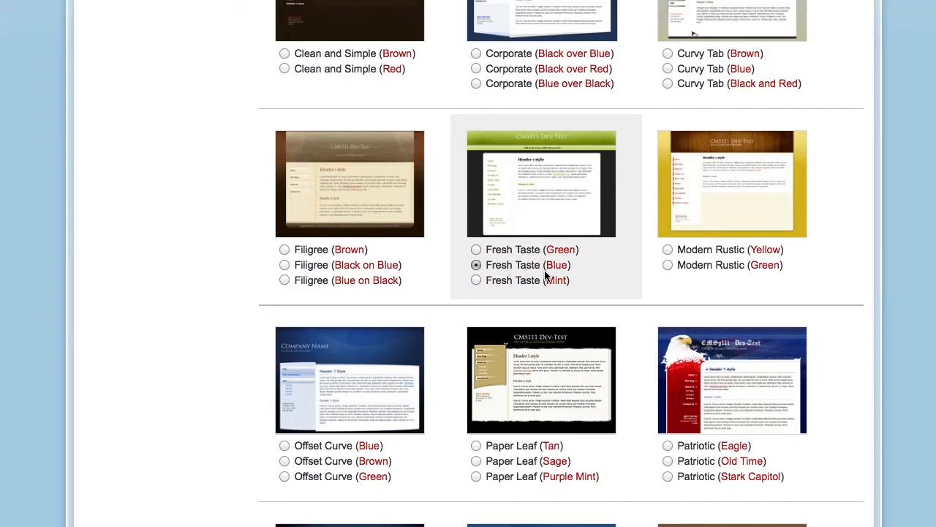
pyautogui.scroll(-5, 545, 270)
pyautogui.click(582, 515)
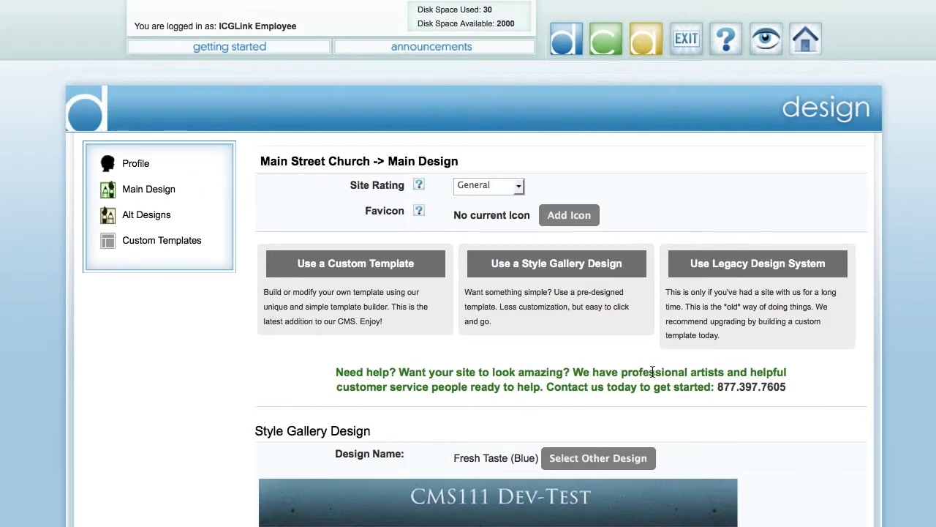
# Review the selected design's preview, its title, subtitle and header date settings, and the other design methods offered.
pyautogui.scroll(-10, 652, 370)
pyautogui.scroll(2, 652, 376)
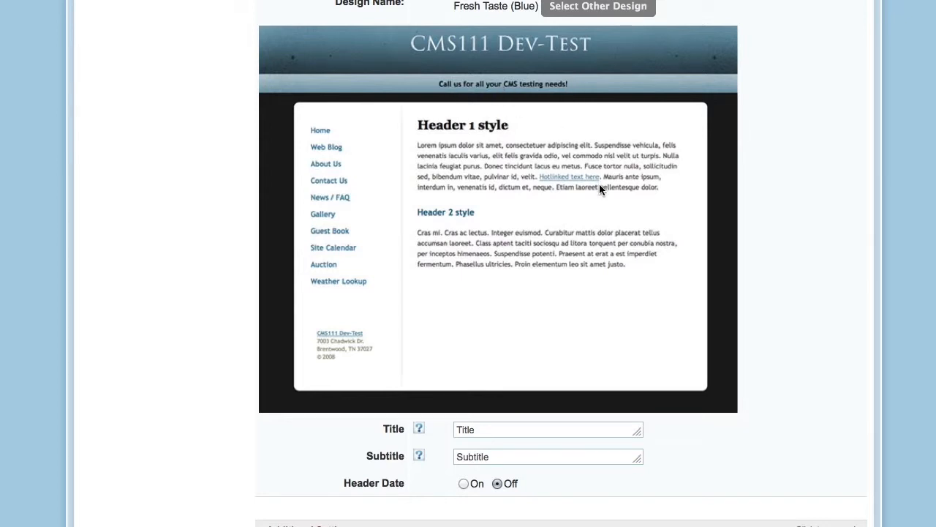
pyautogui.scroll(-2, 600, 188)
pyautogui.moveTo(493, 375); pyautogui.dragTo(447, 371)
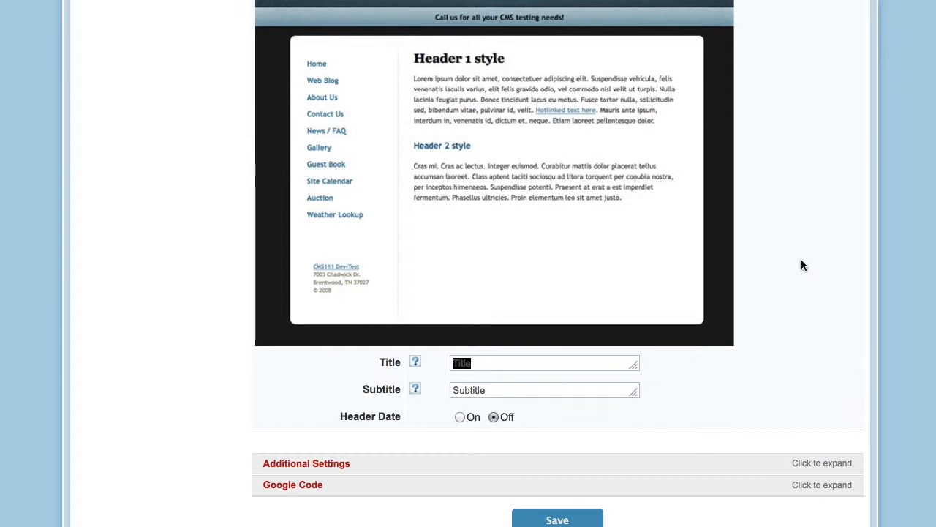
pyautogui.scroll(5, 801, 264)
pyautogui.scroll(4, 802, 264)
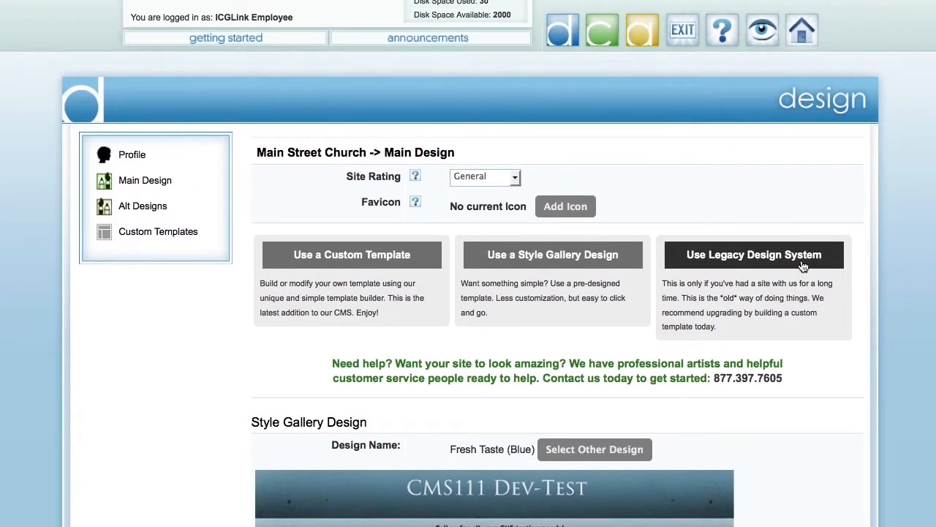
pyautogui.scroll(1, 468, 264)
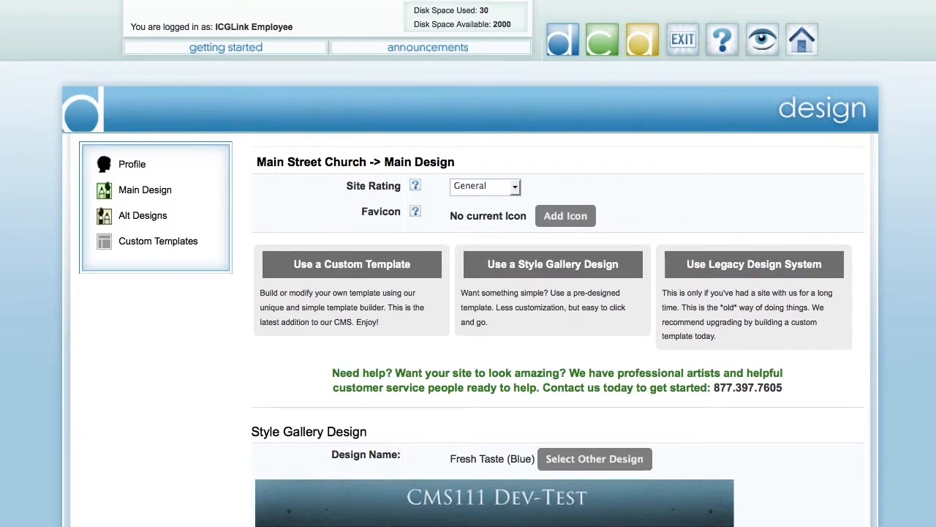
# Create a custom template named My New Template 2 with the 1 Right Col structure and continue to the template builder.
pyautogui.click(334, 267)
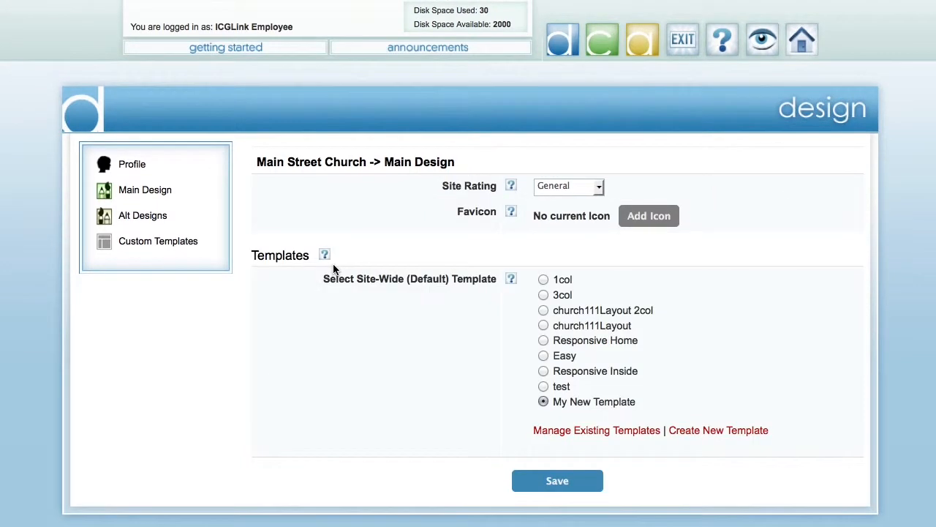
pyautogui.click(594, 433)
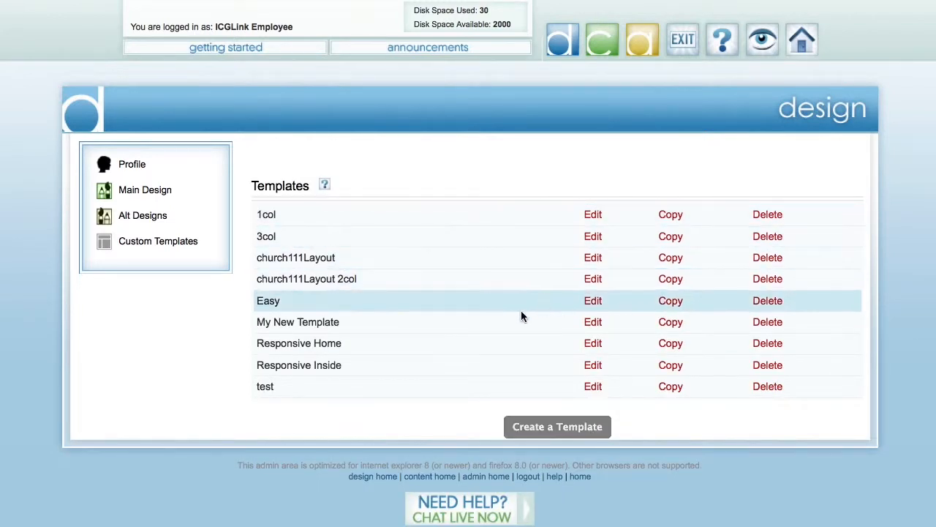
pyautogui.click(560, 431)
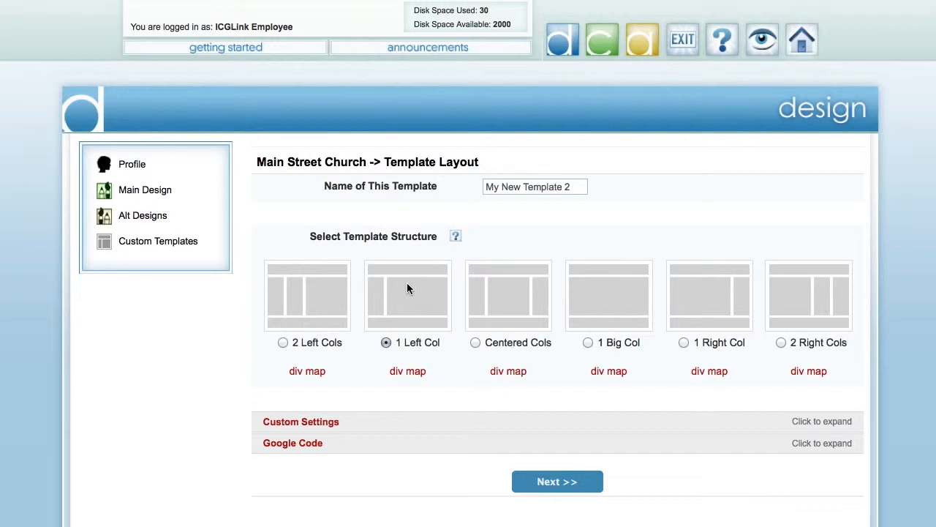
pyautogui.click(683, 343)
pyautogui.click(558, 483)
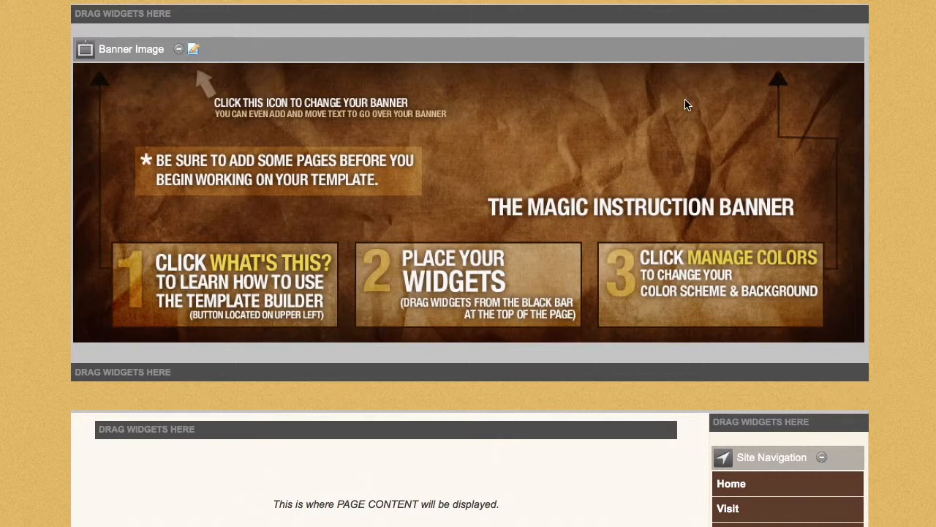
# Examine the new template's instruction banner, page areas and the widgets available in the template builder.
pyautogui.scroll(-2, 685, 105)
pyautogui.scroll(2, 251, 106)
pyautogui.scroll(-4, 148, 140)
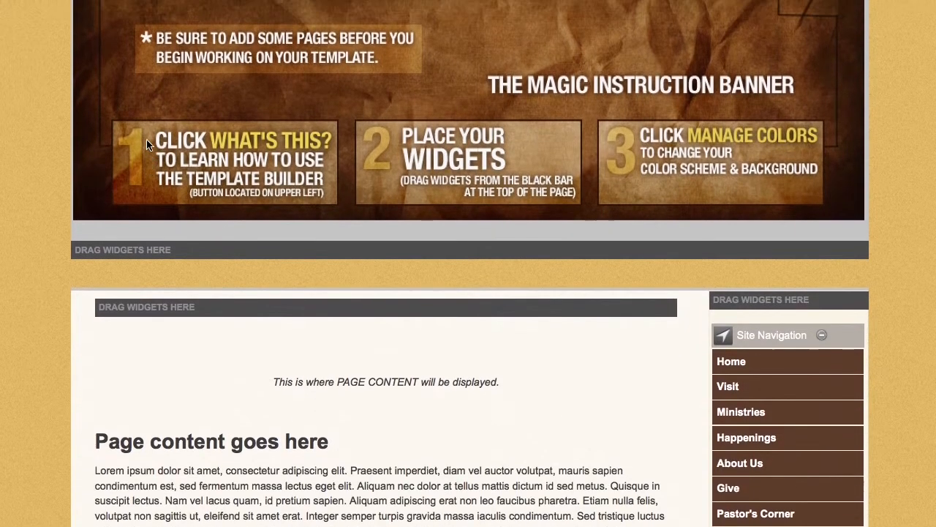
pyautogui.scroll(4, 146, 144)
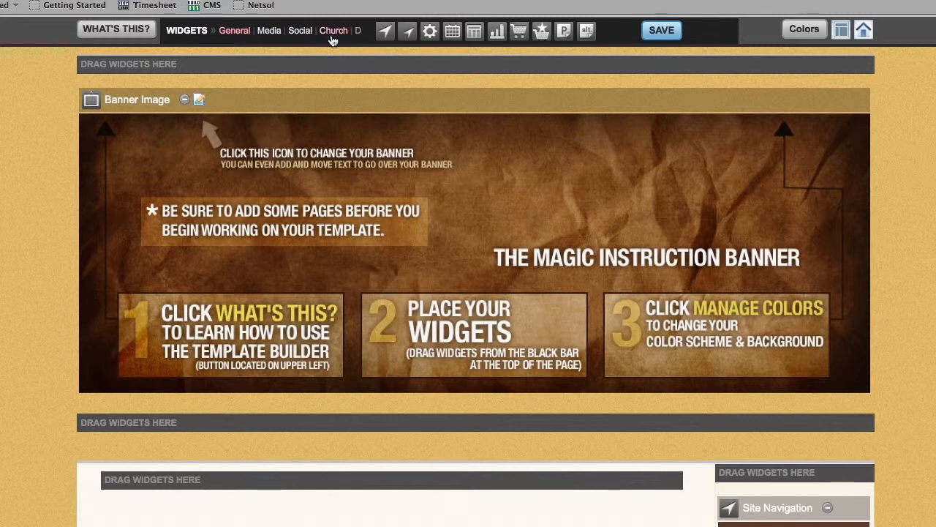
pyautogui.moveTo(388, 36)
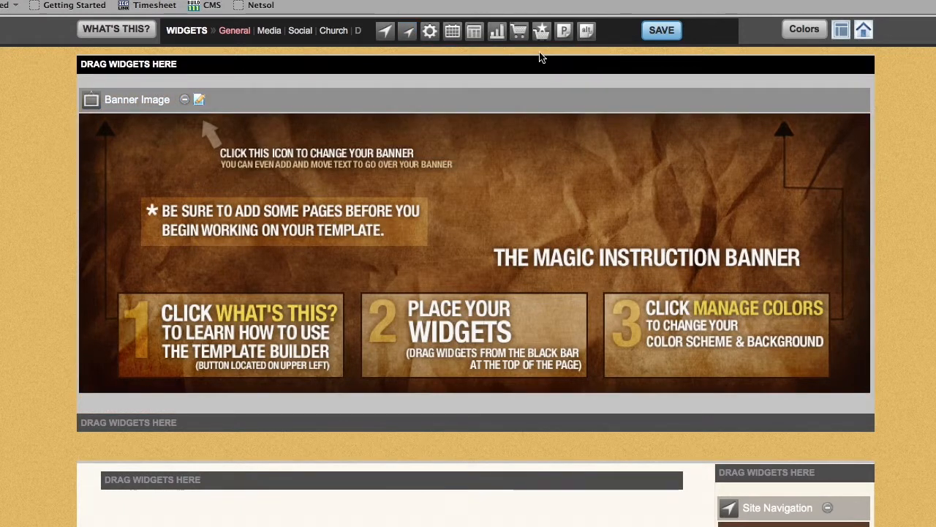
pyautogui.moveTo(567, 34)
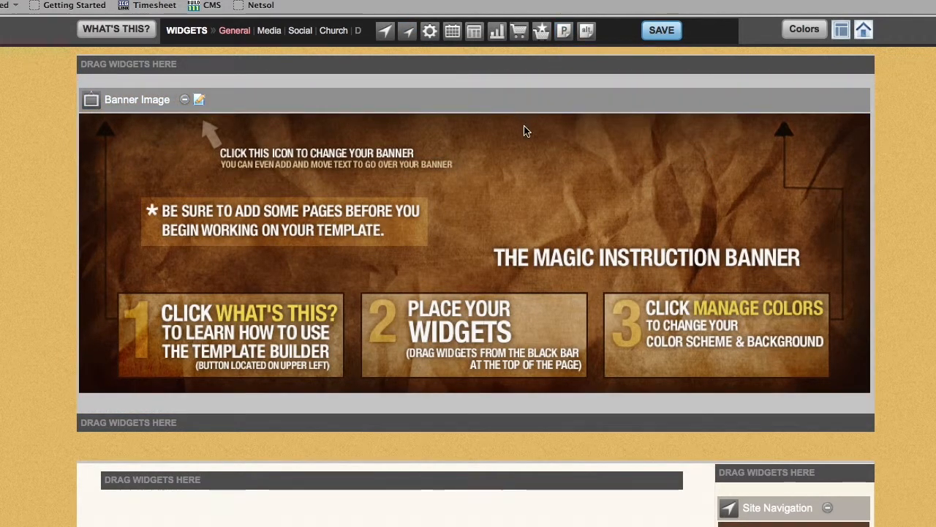
# Delete the Site Navigation widget from the template's right column.
pyautogui.scroll(-5, 624, 165)
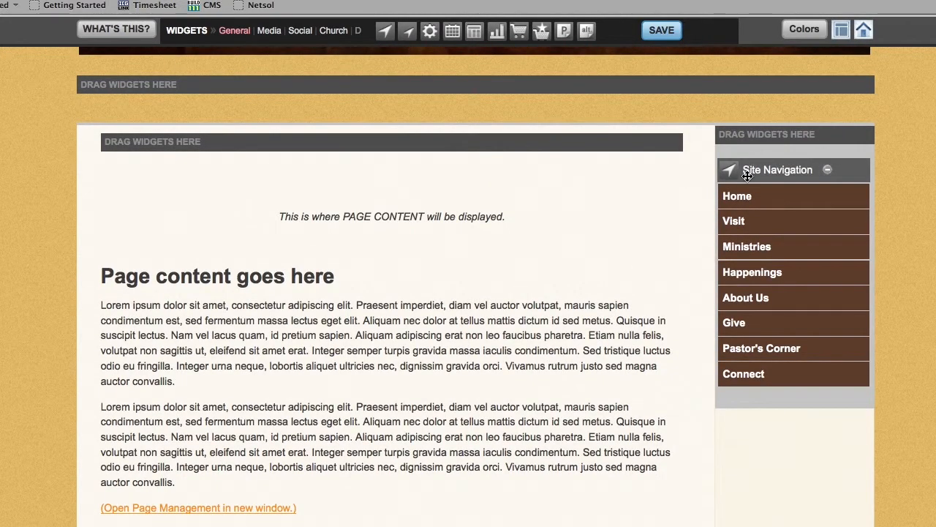
pyautogui.moveTo(762, 383)
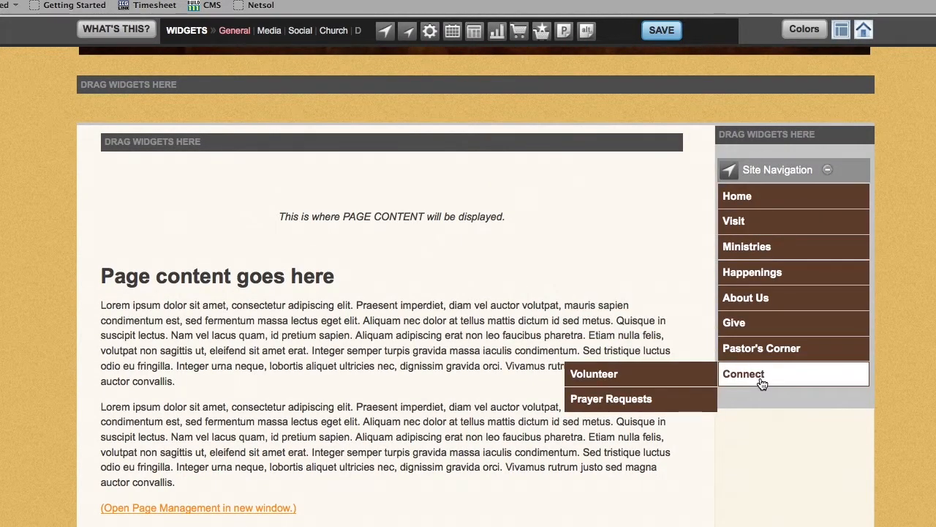
pyautogui.click(829, 171)
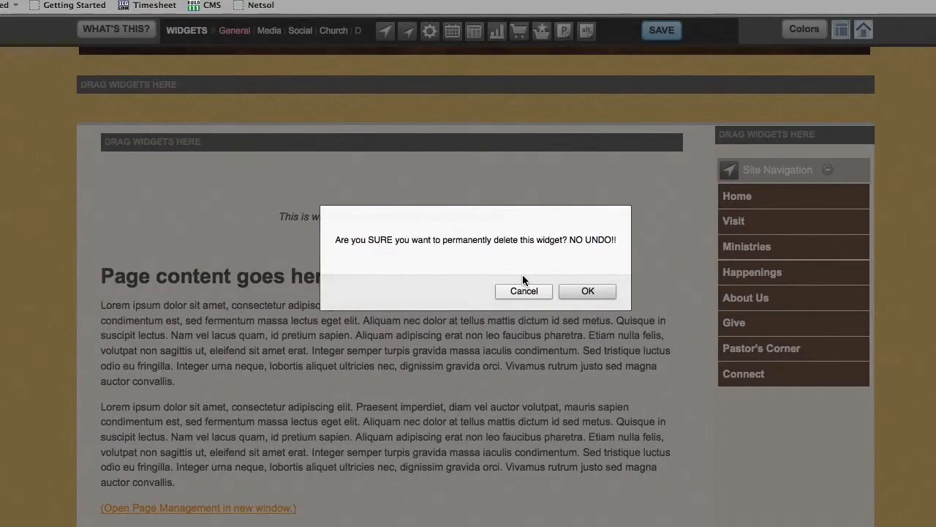
pyautogui.click(589, 292)
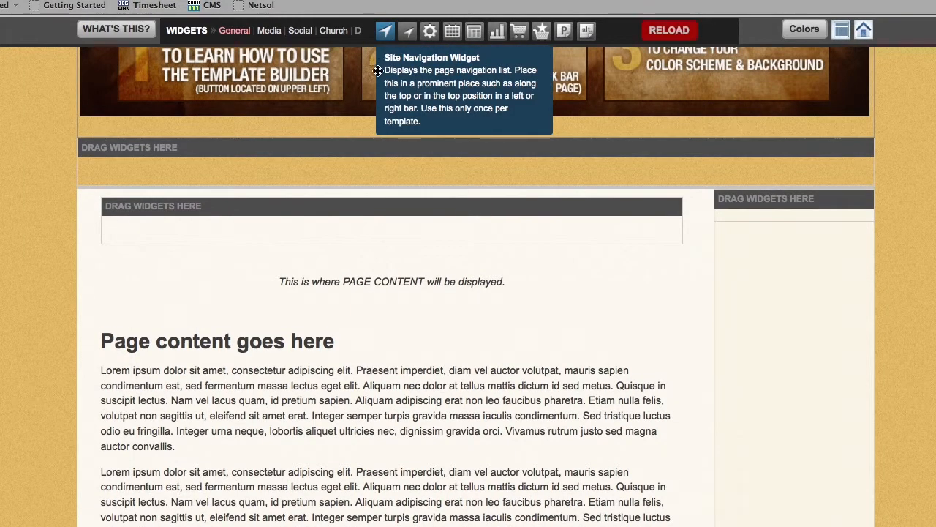
# Place a Site Navigation widget in the area directly below the banner, reload the template and check the layout.
pyautogui.moveTo(384, 30); pyautogui.dragTo(215, 150)
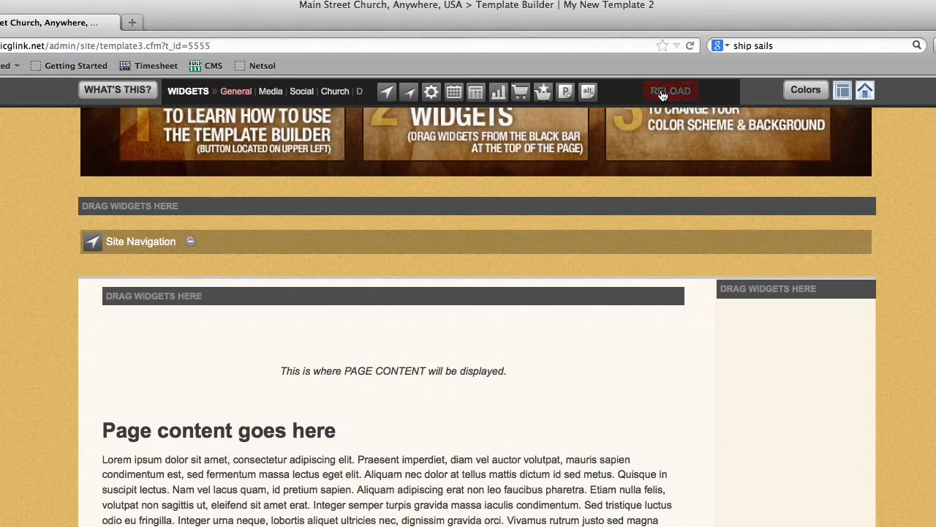
pyautogui.click(662, 94)
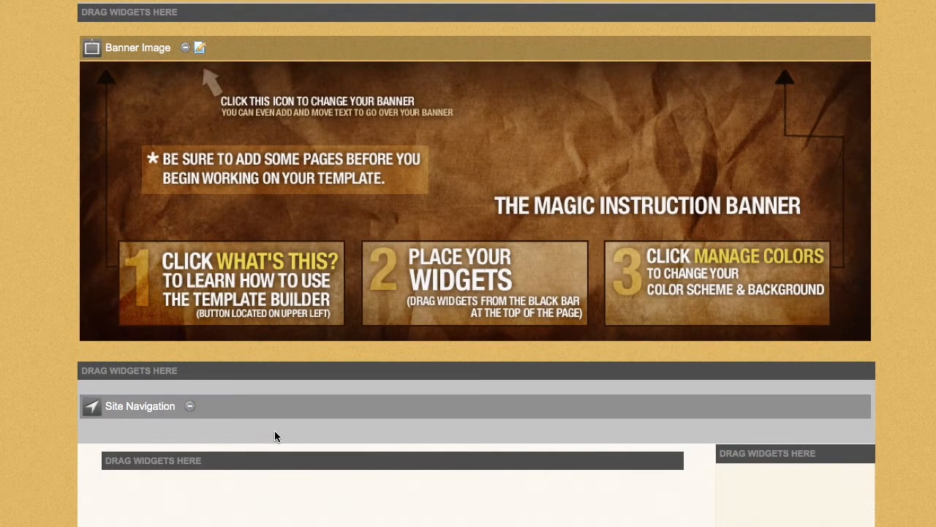
pyautogui.moveTo(269, 434)
pyautogui.scroll(-3, 269, 434)
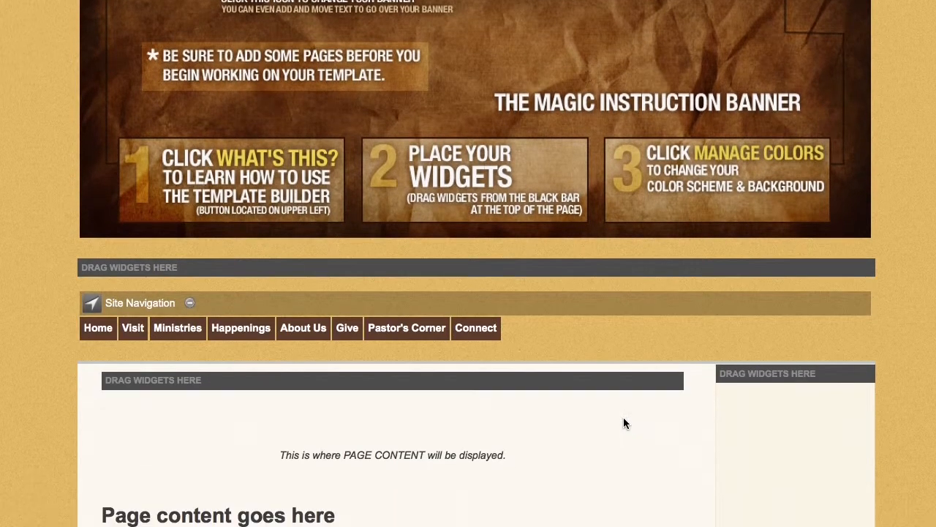
pyautogui.scroll(-5, 623, 417)
pyautogui.scroll(-3, 623, 423)
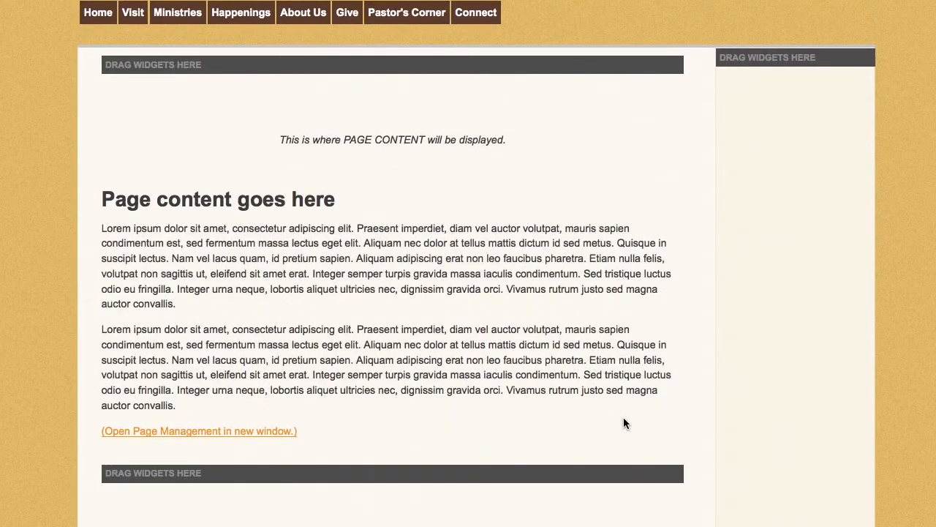
# Open the Banner Image widget's settings and view its library categories and the file chooser for image uploads.
pyautogui.scroll(10, 623, 422)
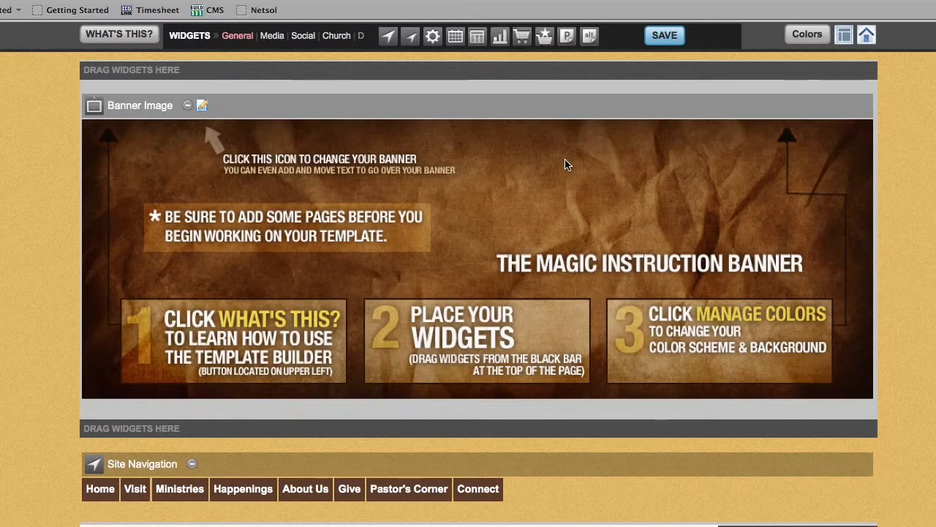
pyautogui.click(202, 107)
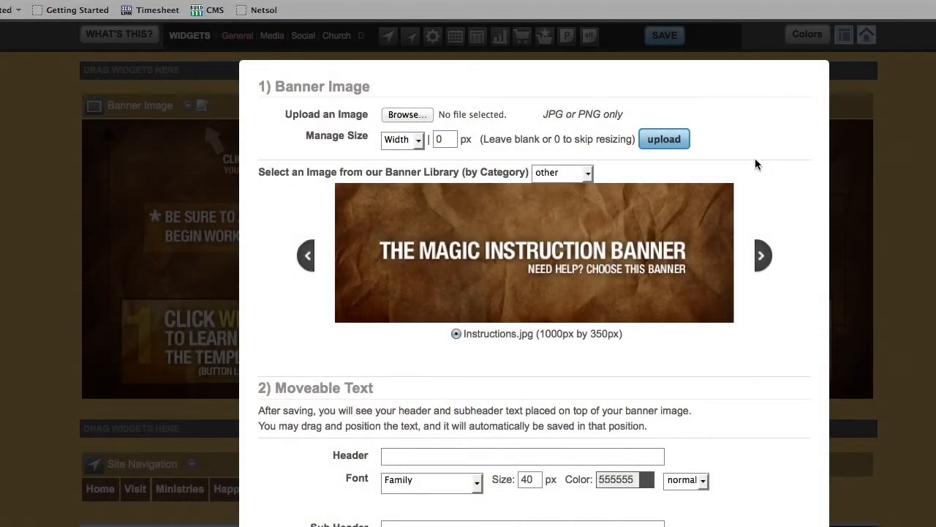
pyautogui.click(588, 175)
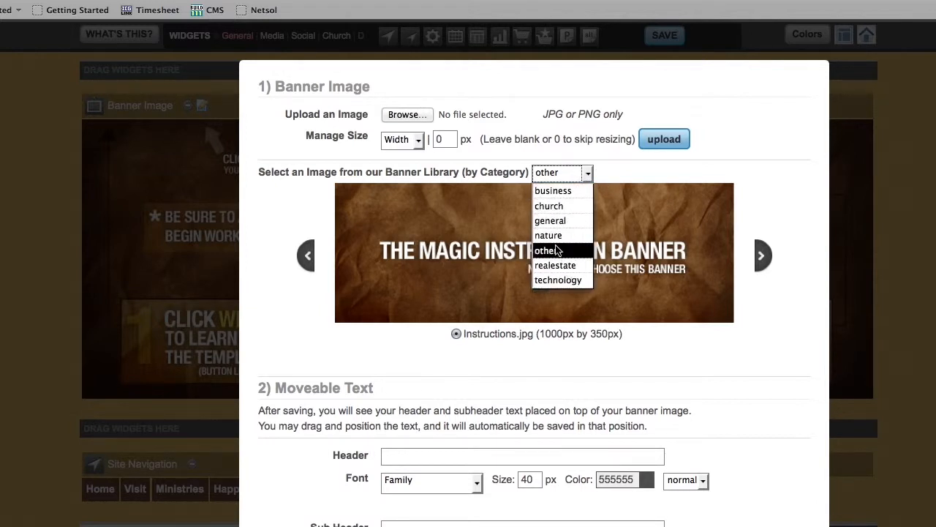
pyautogui.click(676, 181)
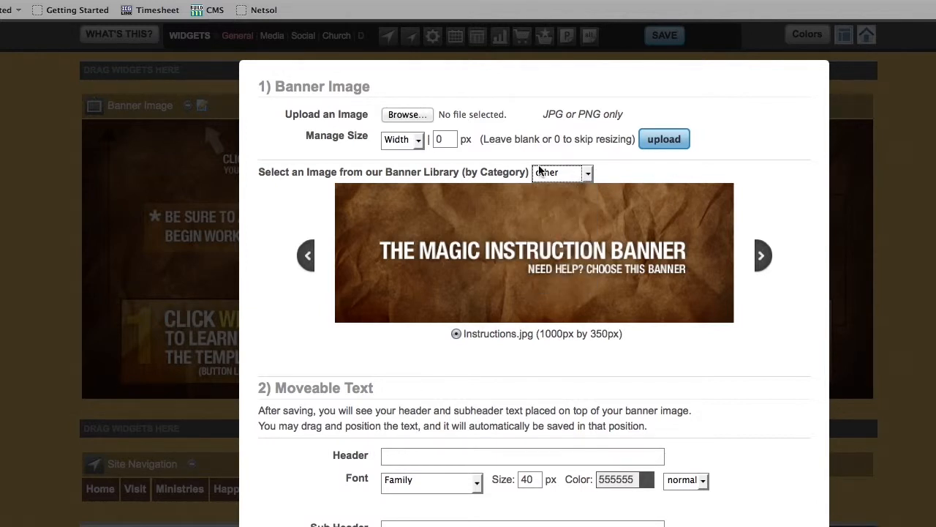
pyautogui.click(404, 117)
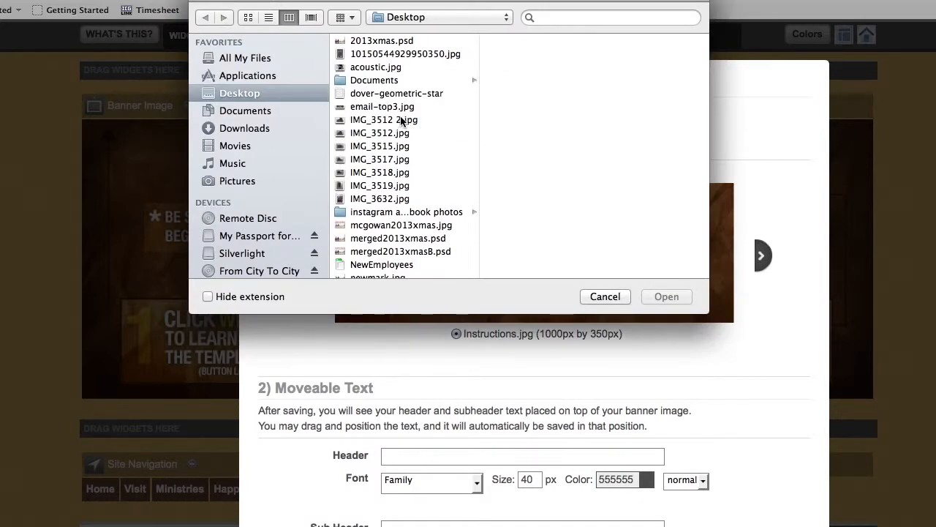
pyautogui.click(612, 298)
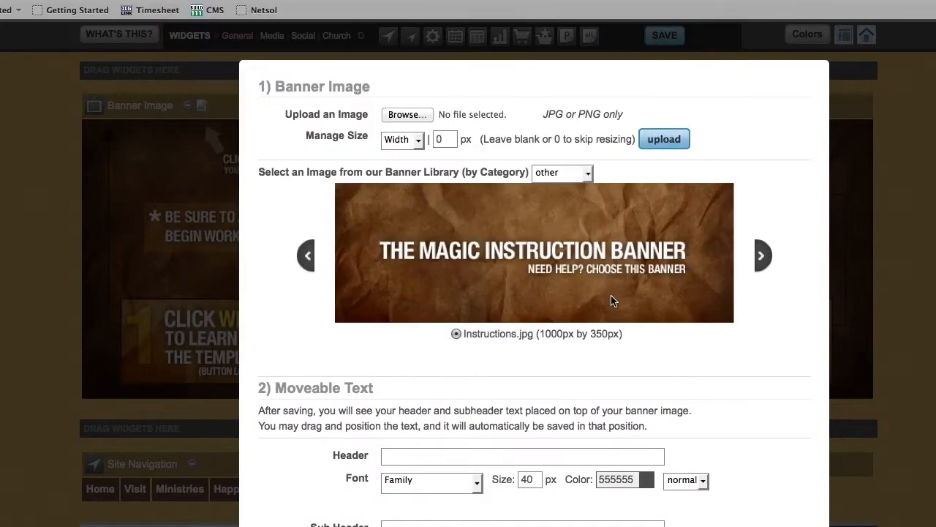
# Browse the banner images in the library's other category.
pyautogui.click(762, 261)
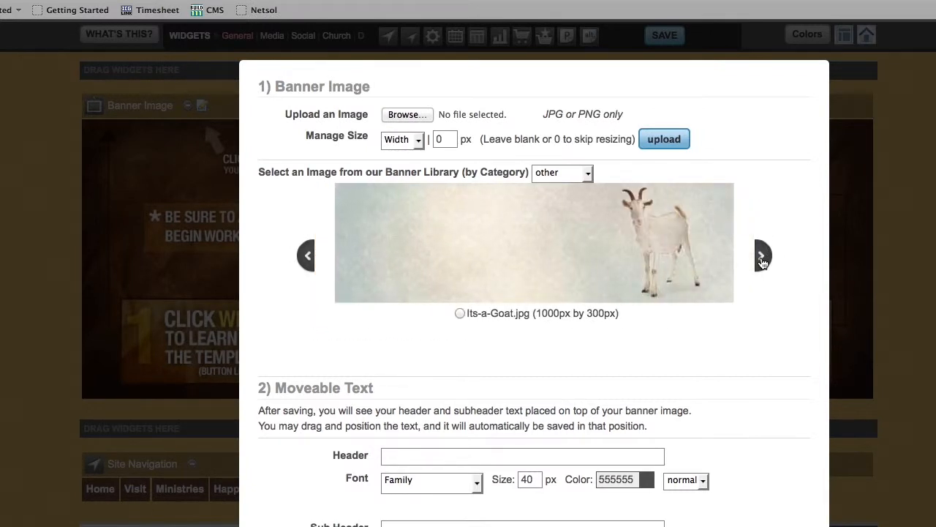
pyautogui.click(762, 261)
pyautogui.click(761, 261)
pyautogui.click(761, 260)
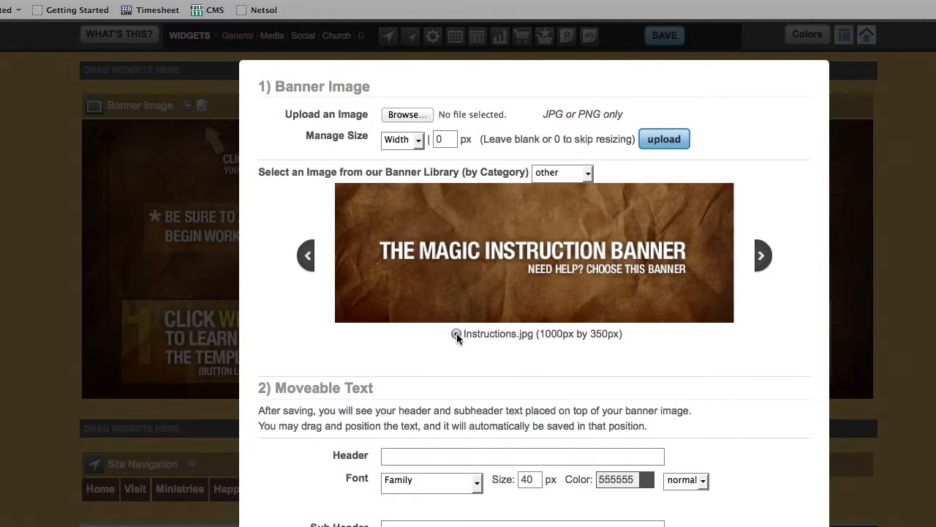
# Choose Instructions.jpg from the banner library as the banner image, save the widget's settings and check the banner on the template.
pyautogui.click(456, 334)
pyautogui.scroll(-5, 631, 339)
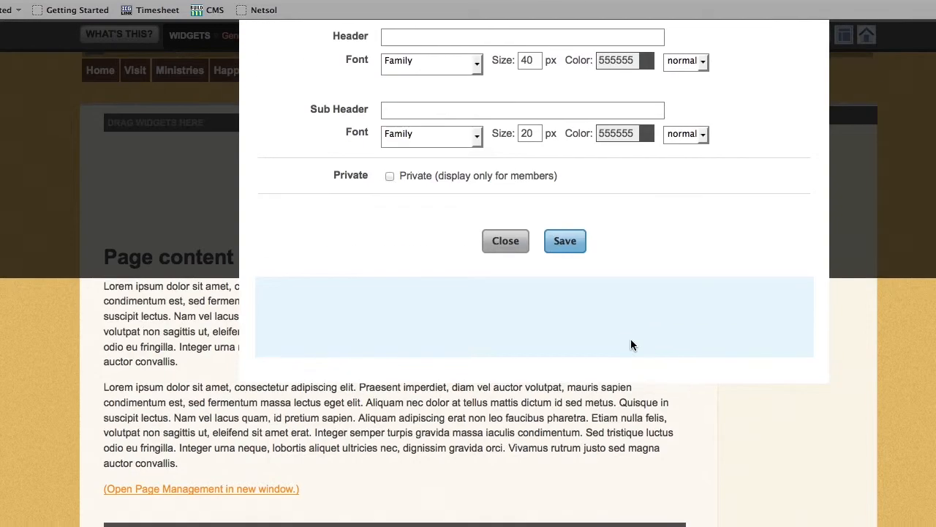
pyautogui.click(565, 243)
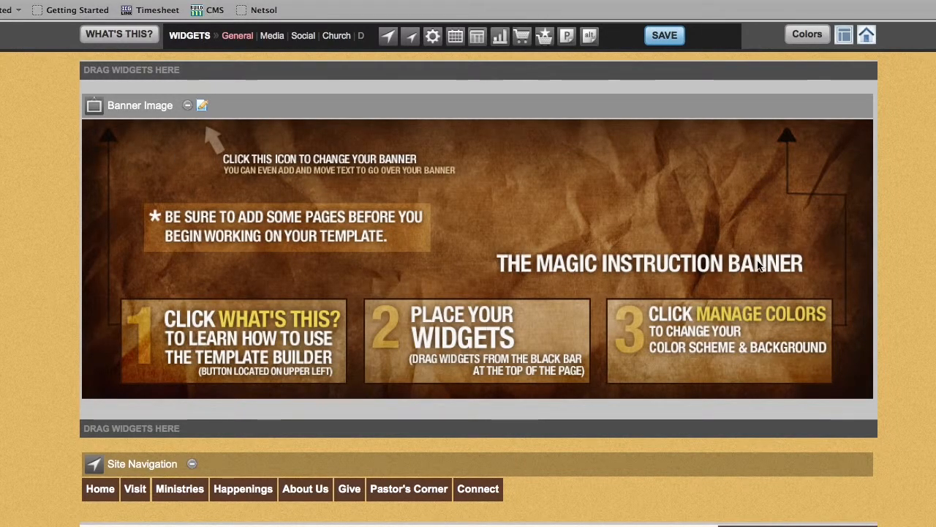
pyautogui.scroll(-3, 759, 267)
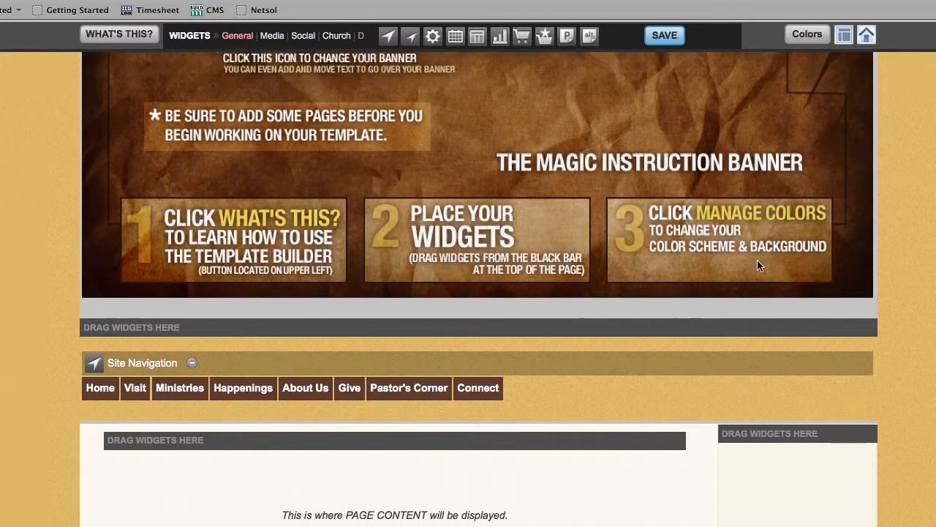
pyautogui.scroll(3, 757, 265)
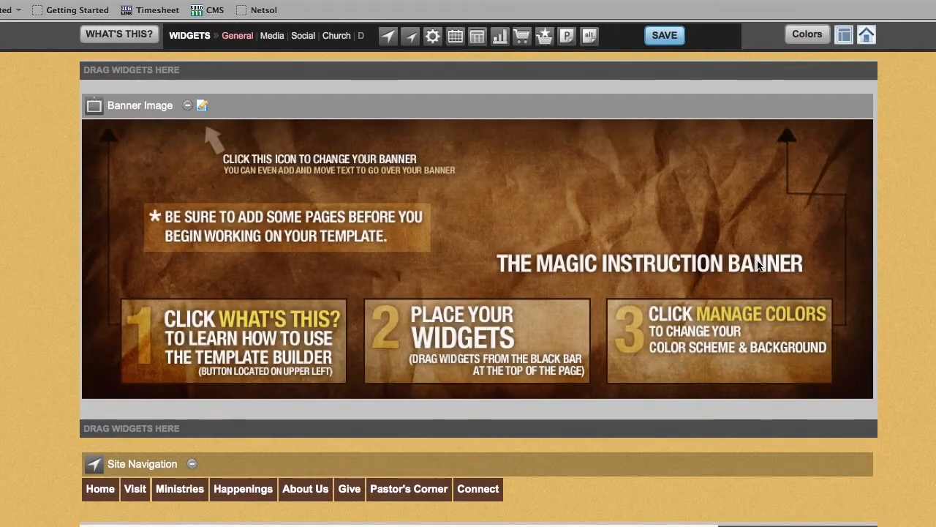
# Reopen the Banner Image widget's settings, review the moveable header and subheader text options, and close the settings.
pyautogui.click(203, 107)
pyautogui.scroll(-8, 655, 256)
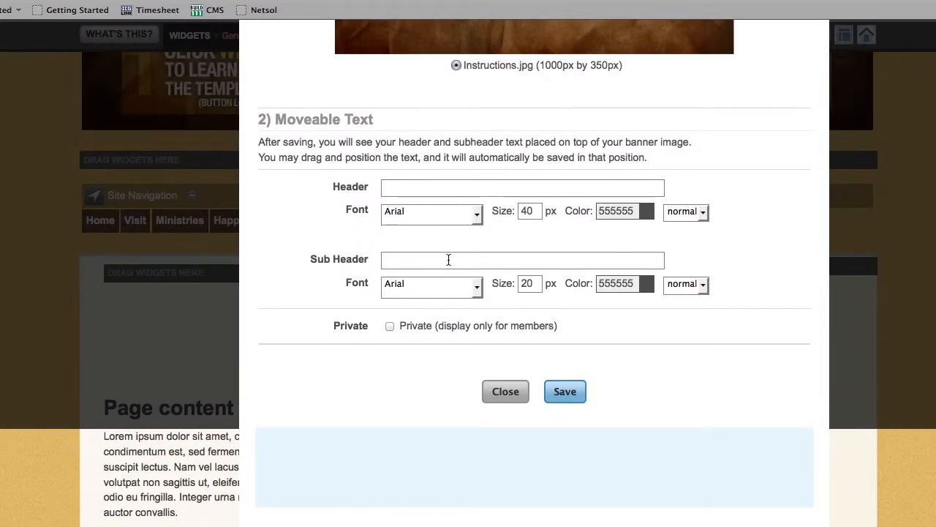
pyautogui.scroll(7, 448, 260)
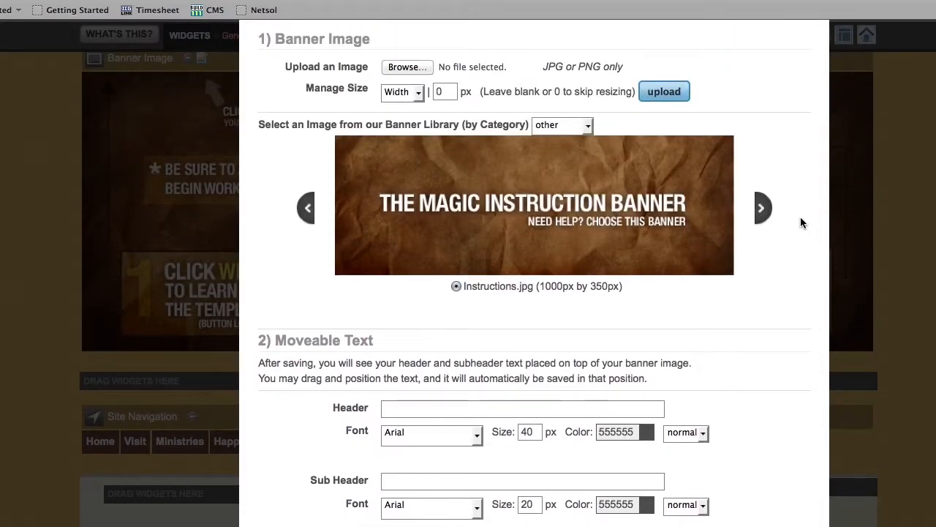
pyautogui.scroll(-2, 726, 269)
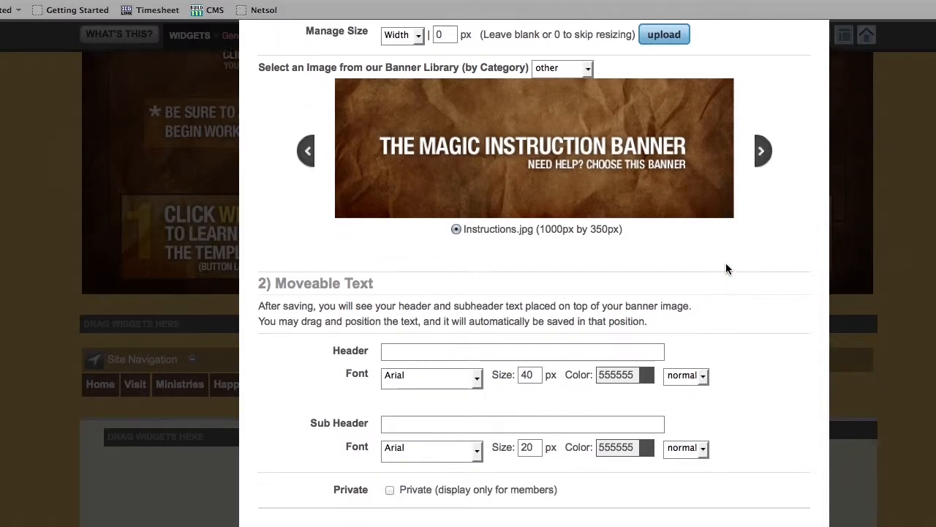
pyautogui.scroll(-1, 726, 269)
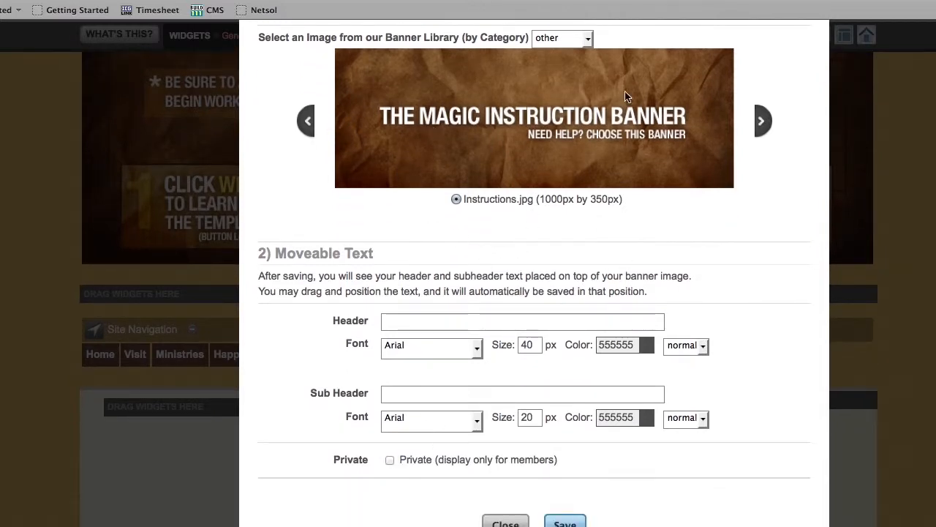
pyautogui.scroll(-5, 575, 139)
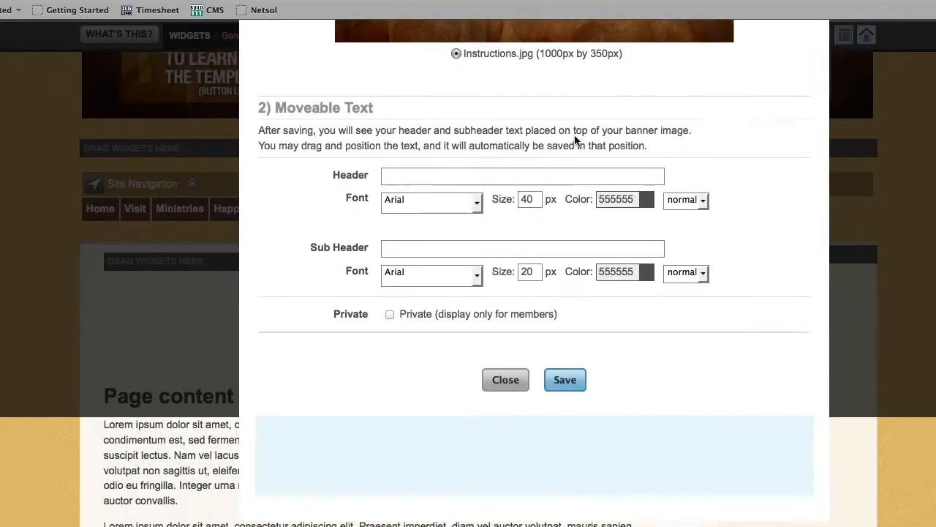
pyautogui.click(501, 241)
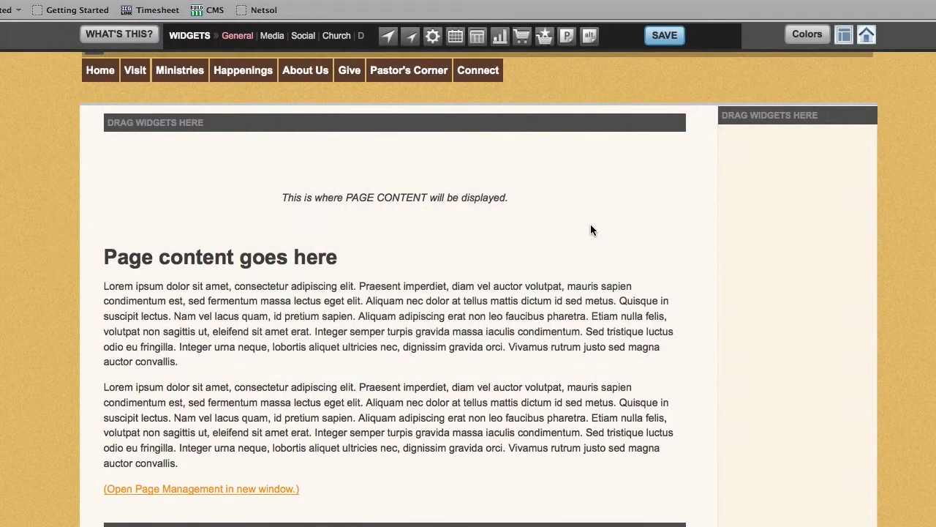
# Look through the Media and Social widget categories and the areas of the template where widgets can be placed.
pyautogui.scroll(5, 590, 223)
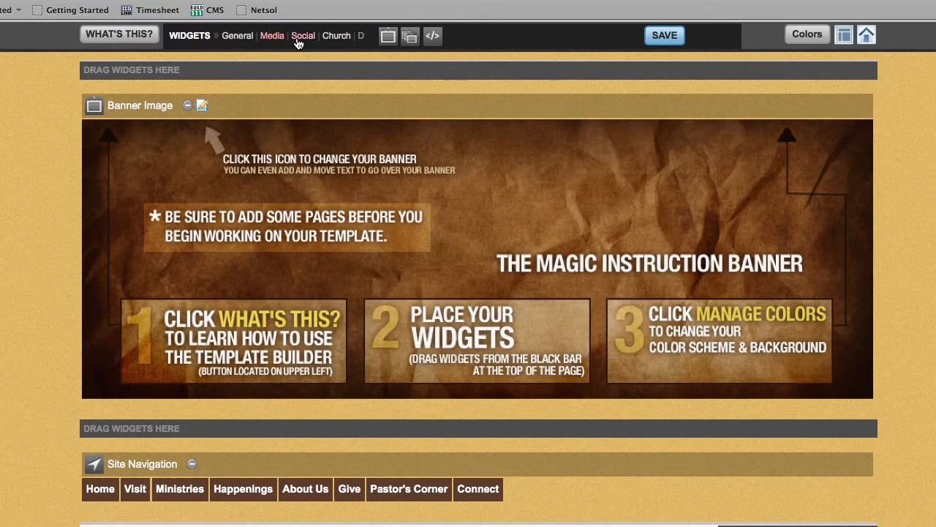
pyautogui.click(300, 43)
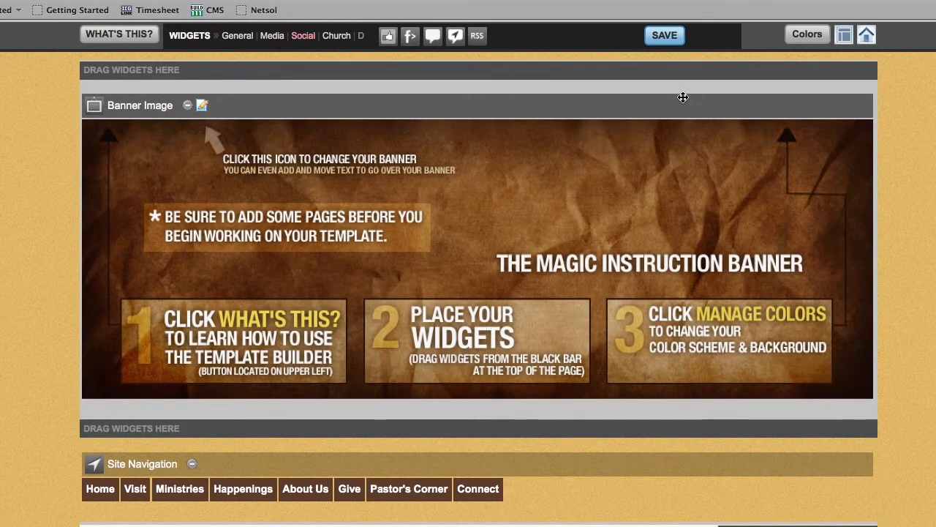
pyautogui.scroll(-5, 683, 101)
pyautogui.scroll(-1, 683, 101)
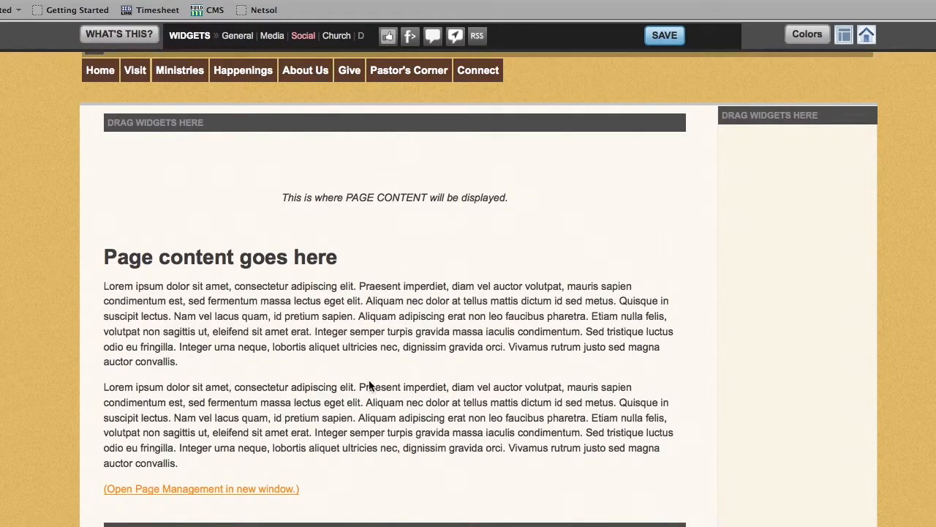
pyautogui.scroll(6, 594, 233)
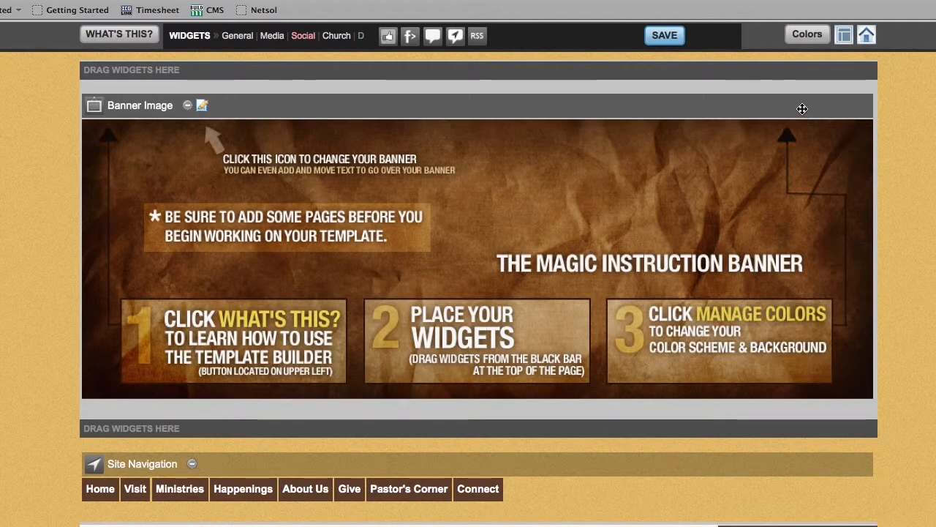
# Apply the standard Orange Mint color scheme to the template and open that scheme for customization.
pyautogui.click(808, 35)
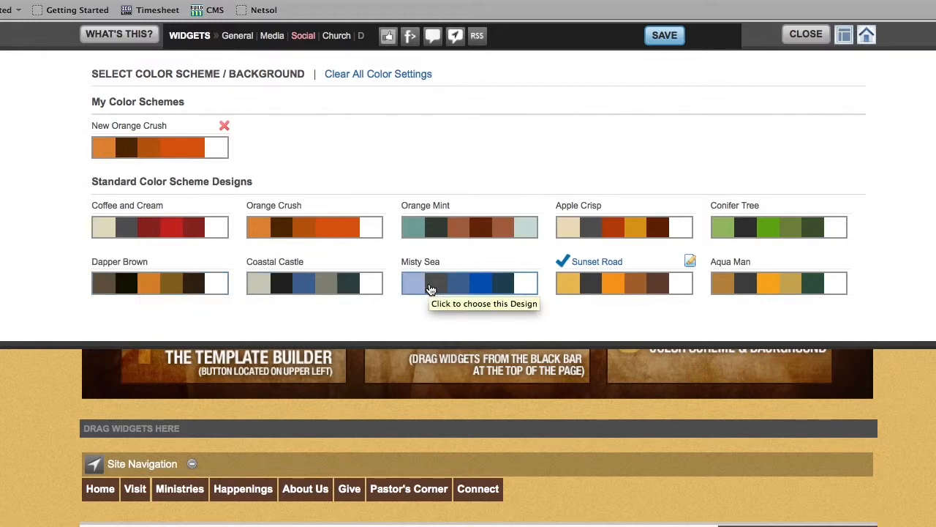
pyautogui.click(486, 235)
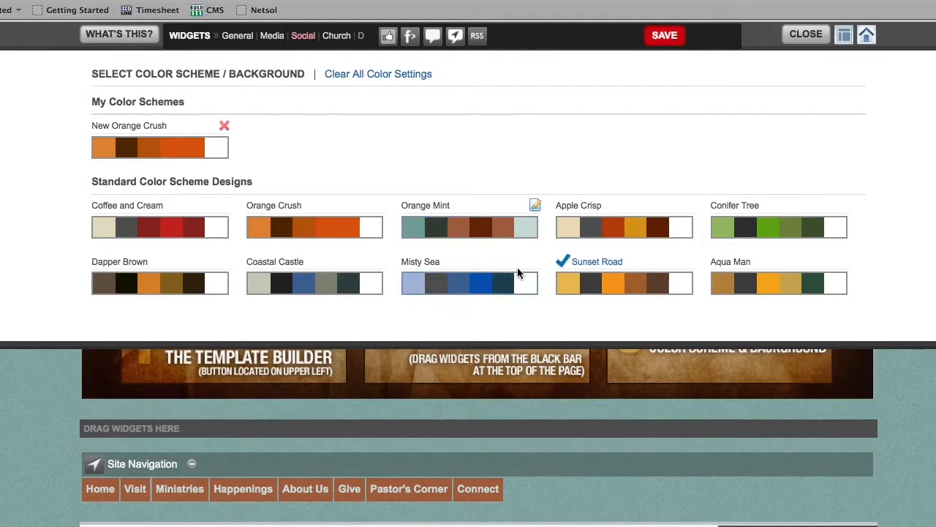
pyautogui.click(535, 207)
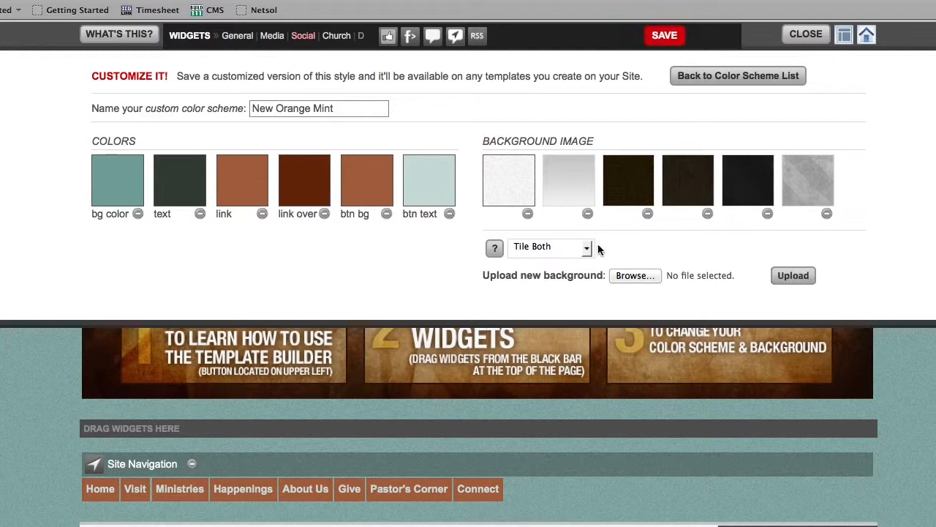
# Change the custom color scheme's background color to orange, d45f11.
pyautogui.click(122, 189)
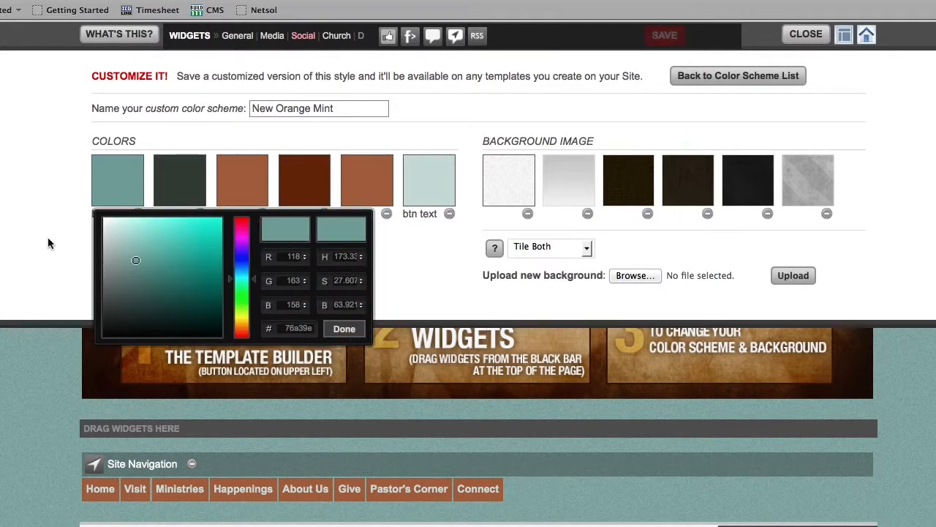
pyautogui.moveTo(136, 259); pyautogui.dragTo(145, 305)
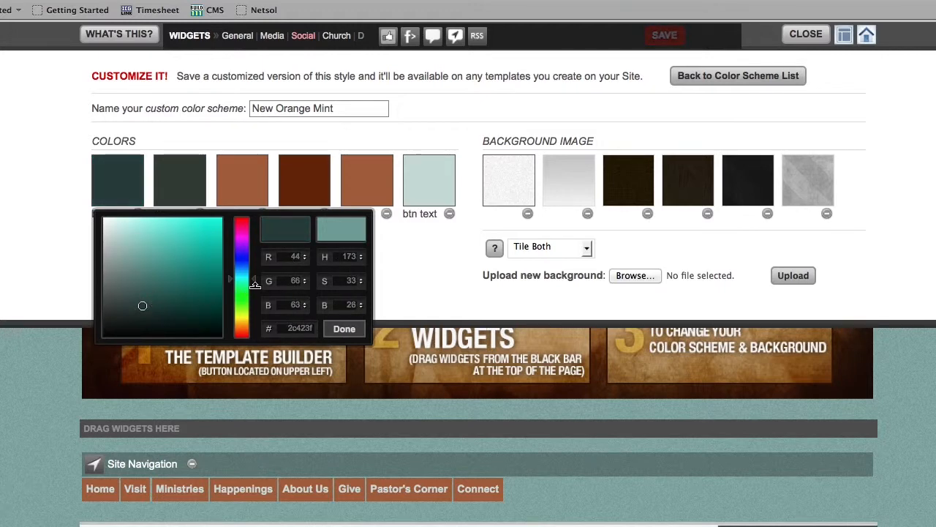
pyautogui.moveTo(255, 279); pyautogui.dragTo(251, 328)
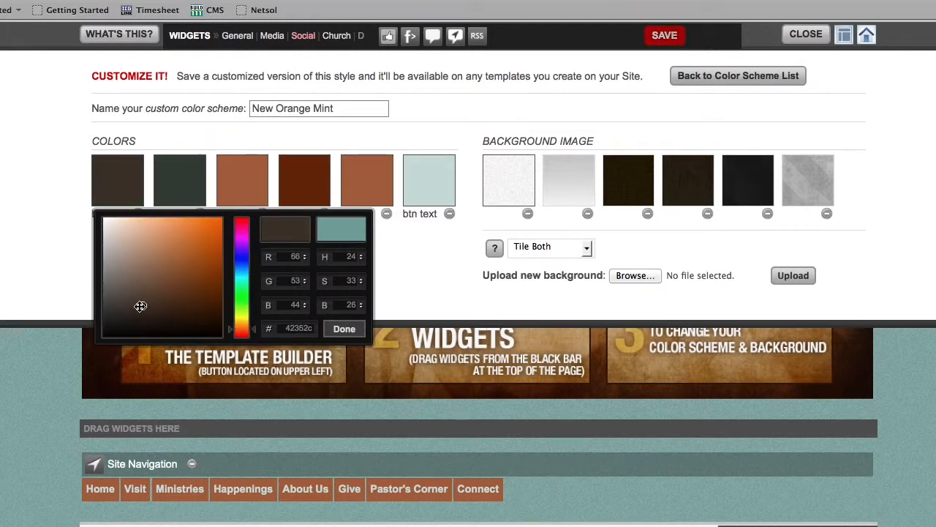
pyautogui.click(196, 265)
pyautogui.moveTo(196, 264); pyautogui.dragTo(213, 238)
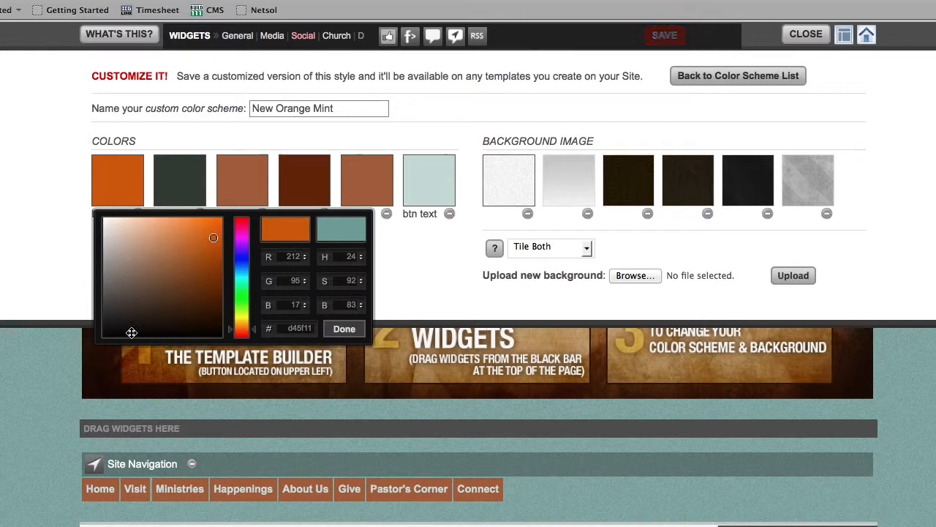
pyautogui.click(346, 329)
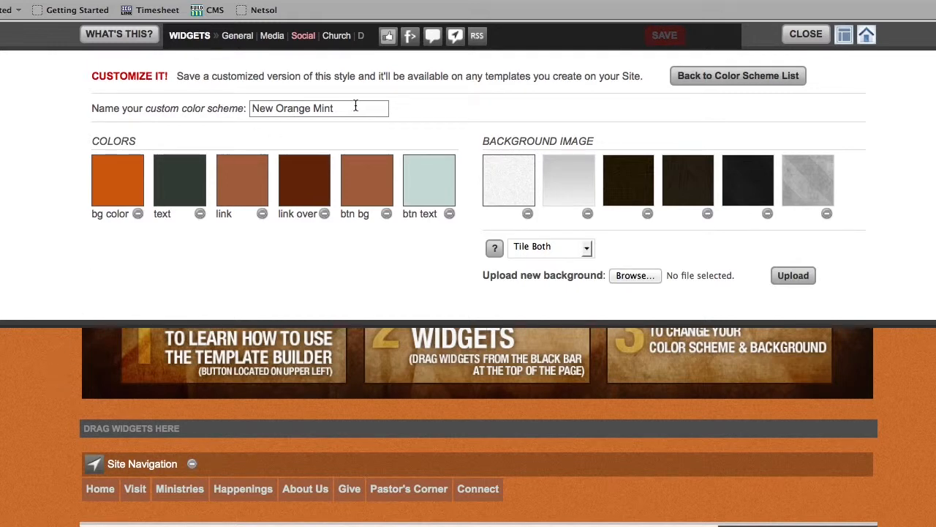
# Save the customized color scheme under the name New Orange Mint and review the recolored template.
pyautogui.click(333, 110)
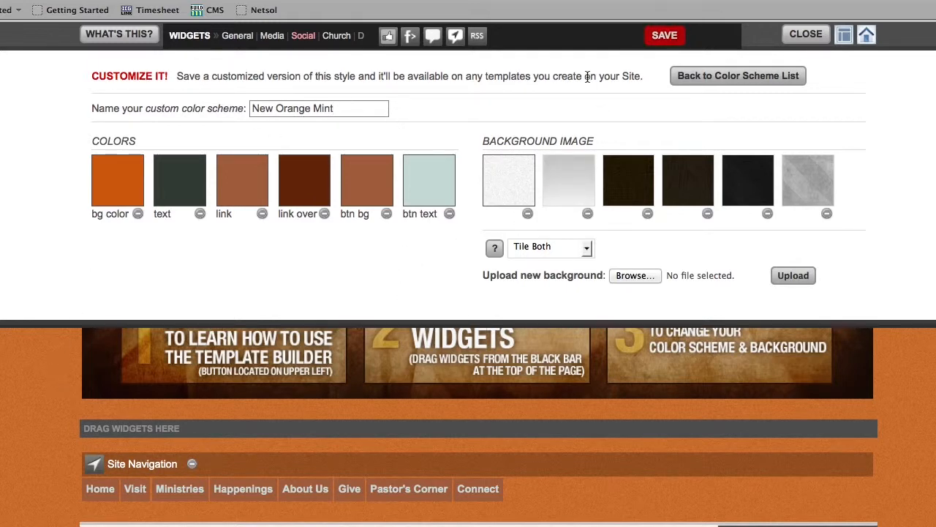
pyautogui.click(678, 40)
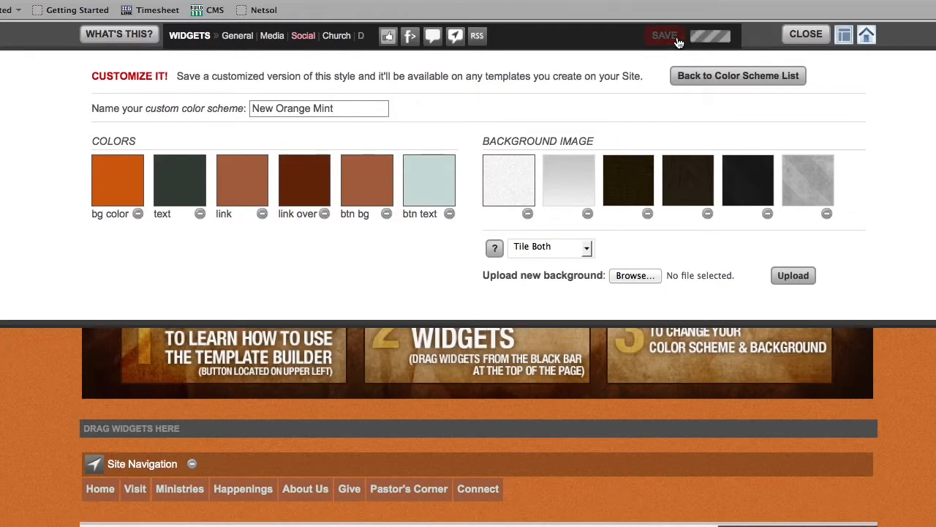
pyautogui.scroll(-10, 757, 201)
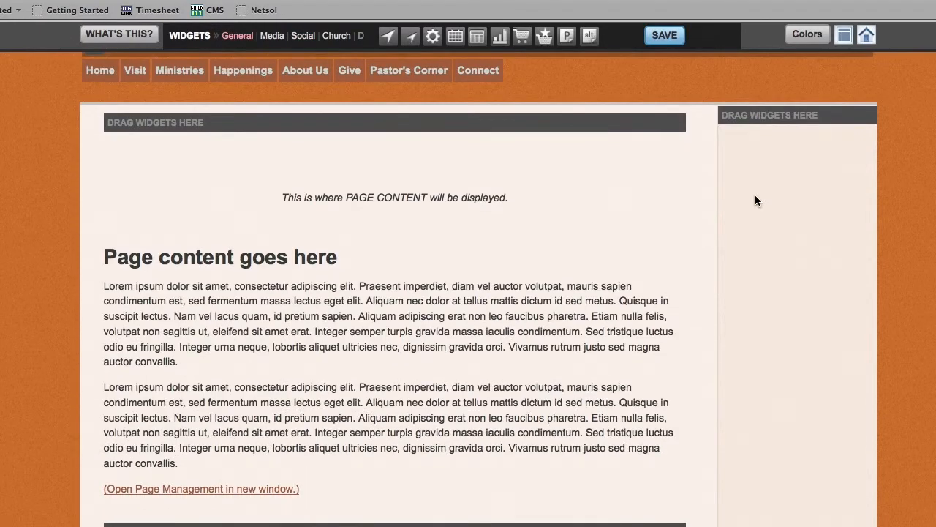
pyautogui.scroll(10, 756, 196)
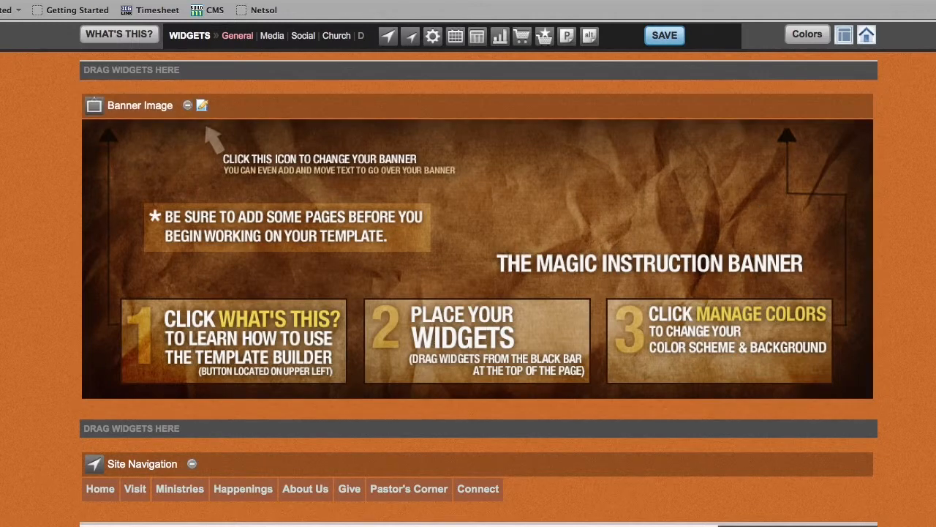
pyautogui.scroll(-10, 892, 189)
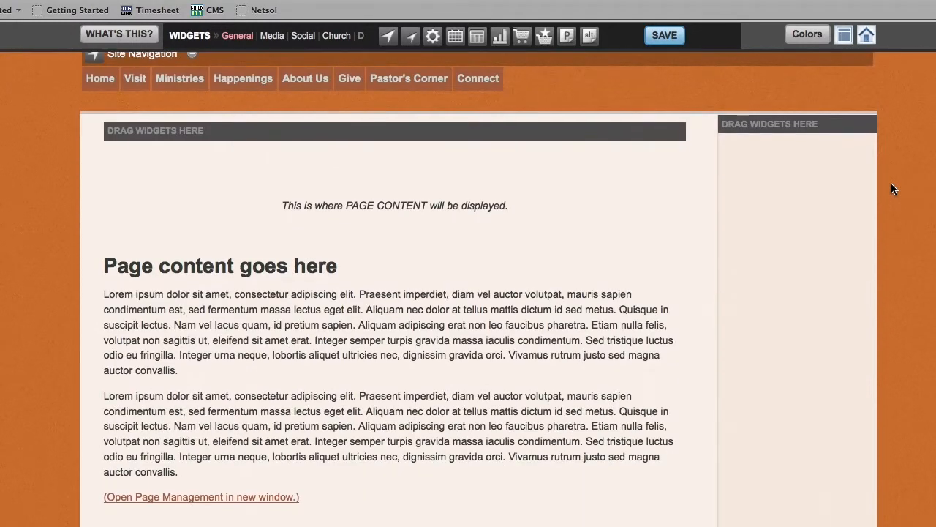
pyautogui.scroll(10, 891, 189)
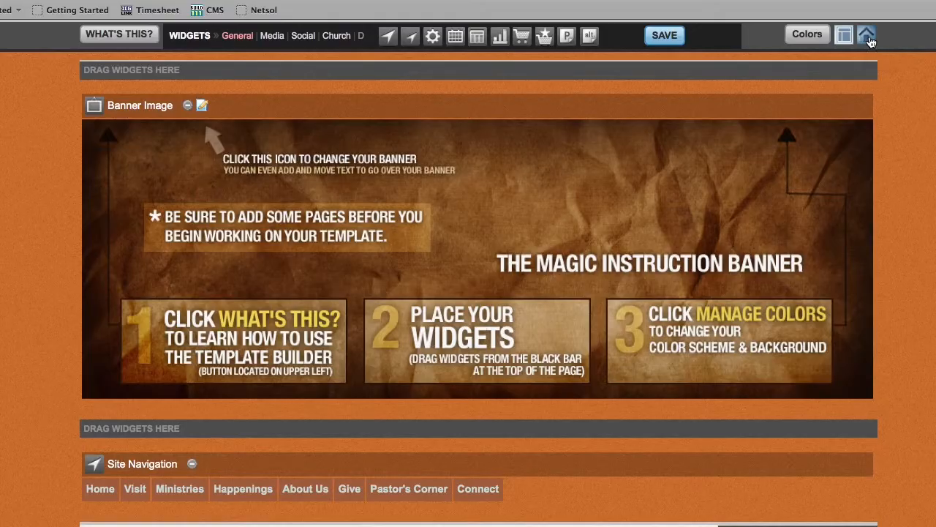
# Leave the template builder and add a new custom page titled About Us with the page type Default Text.
pyautogui.click(868, 36)
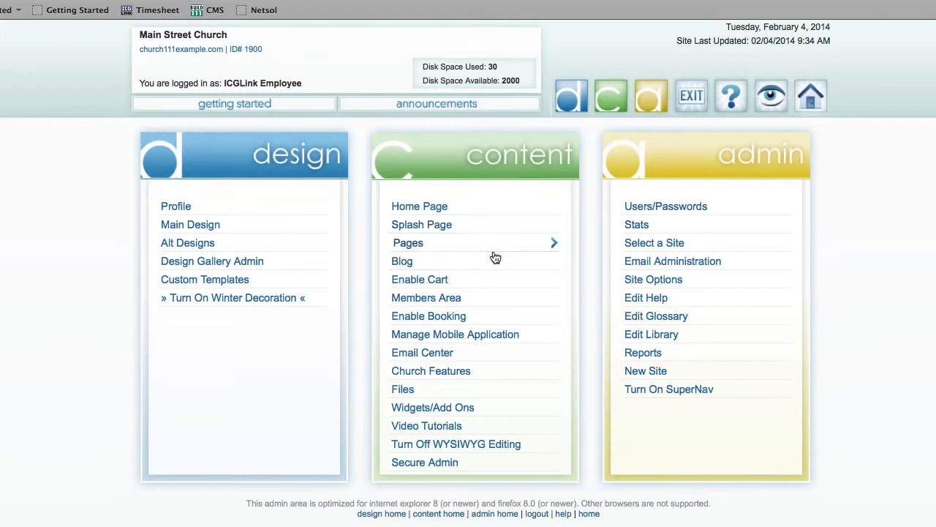
pyautogui.click(409, 248)
pyautogui.scroll(-3, 431, 251)
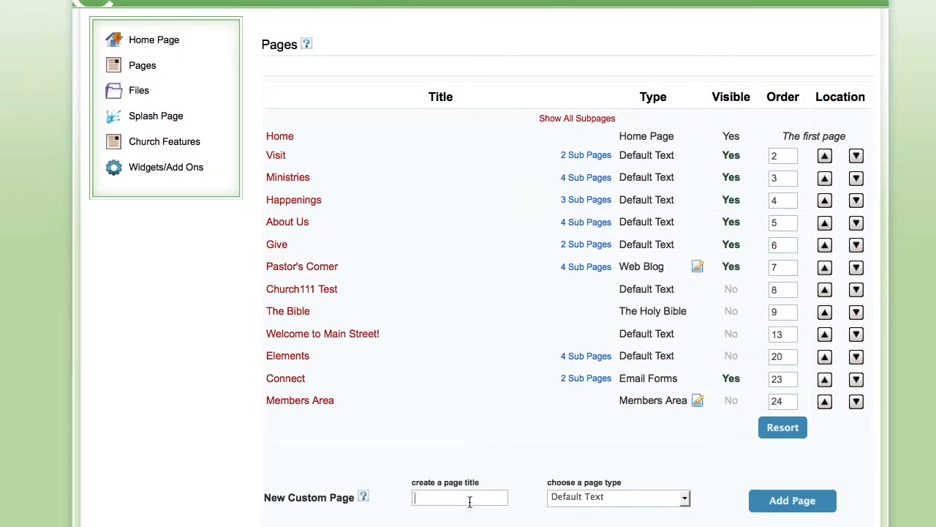
pyautogui.write('About Us')
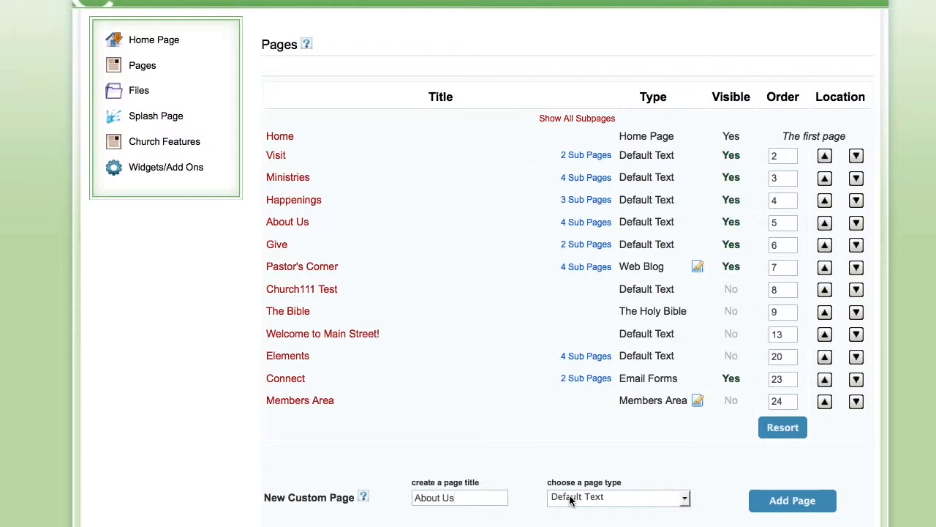
pyautogui.click(686, 500)
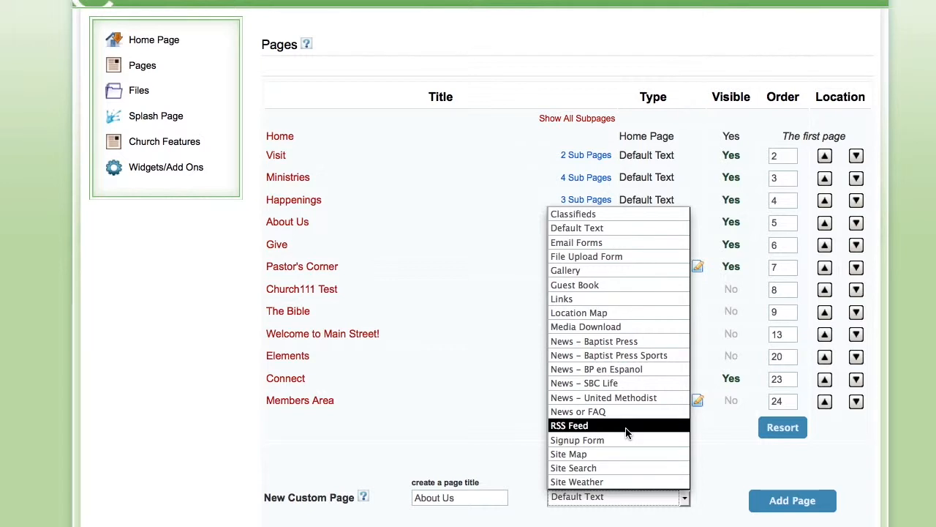
pyautogui.click(719, 460)
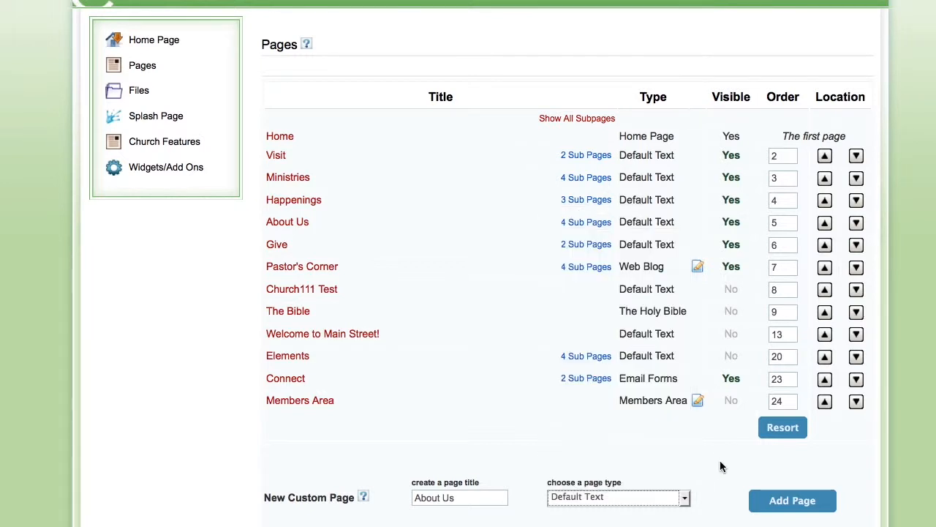
pyautogui.click(794, 501)
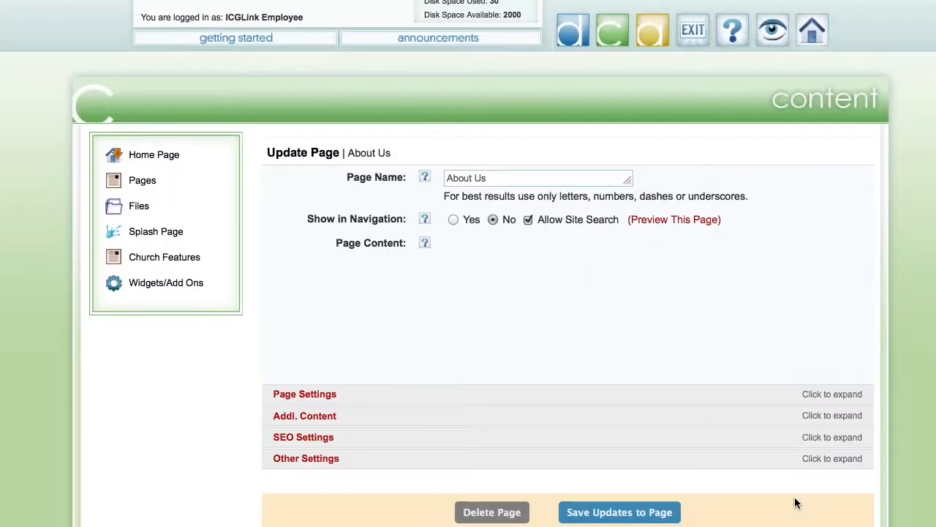
# Set the new About Us page to show in navigation, review its editing options and return to the admin home.
pyautogui.scroll(-3, 465, 399)
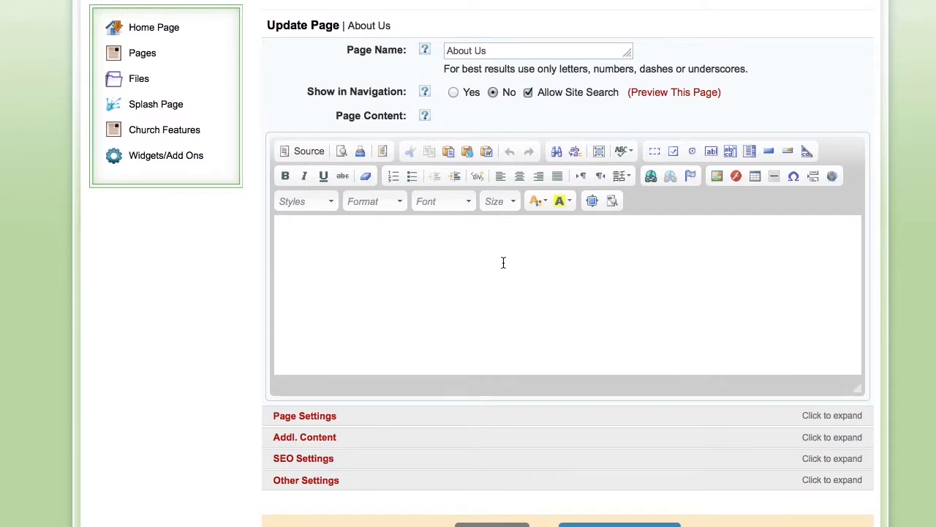
pyautogui.click(453, 93)
pyautogui.scroll(-2, 530, 191)
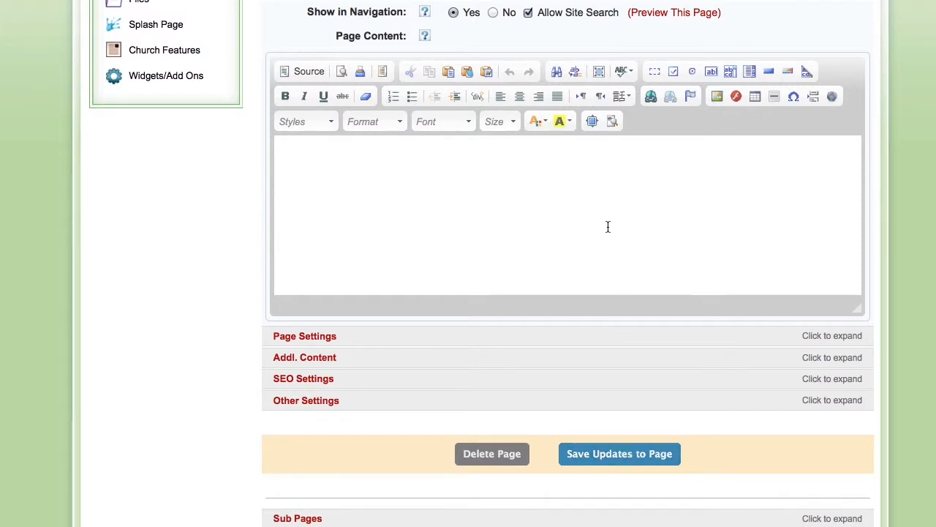
pyautogui.scroll(5, 607, 226)
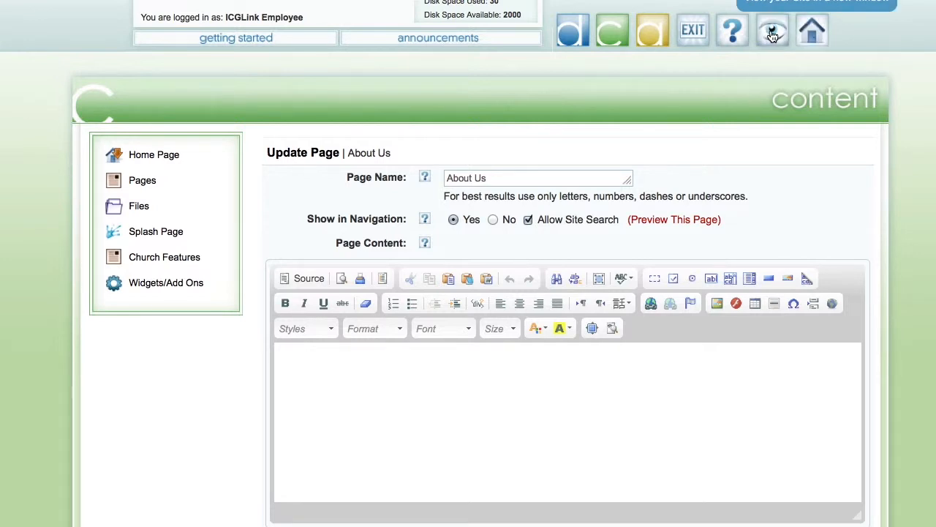
pyautogui.click(733, 36)
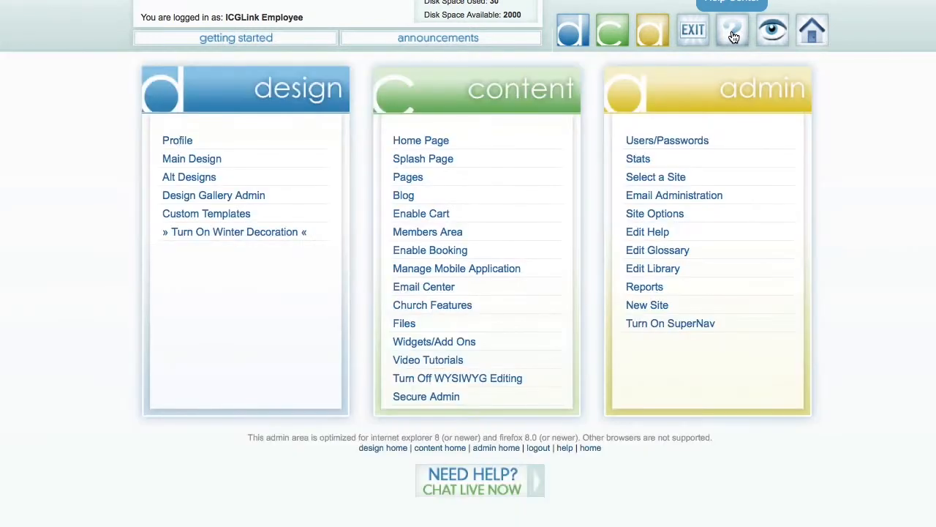